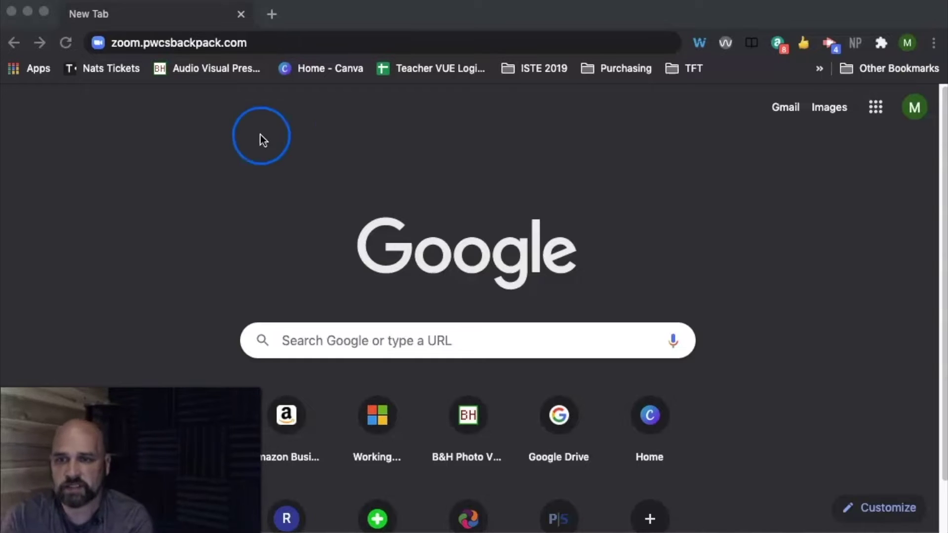
- Open zoom.pwcsbackpack.com and sign in to the Zoom account to configure it
left_click(356, 42)
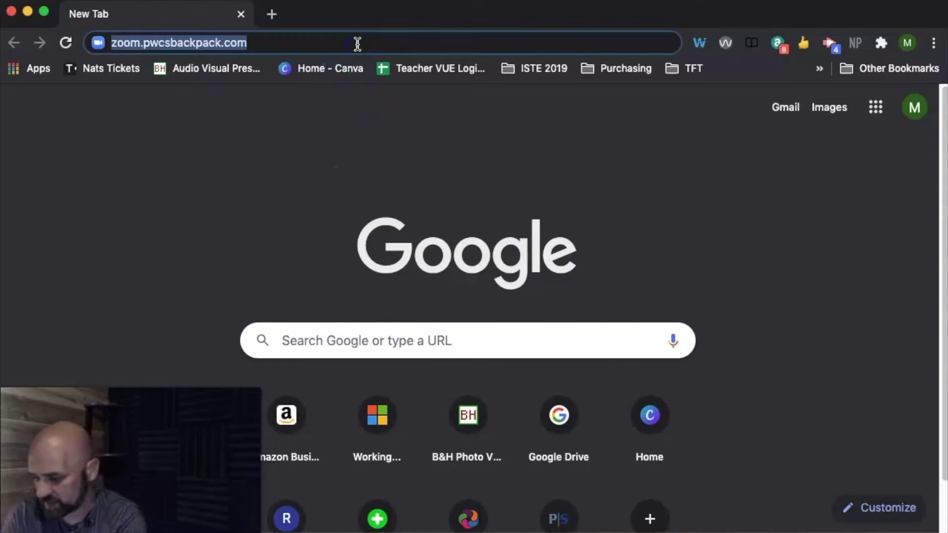
key("Return")
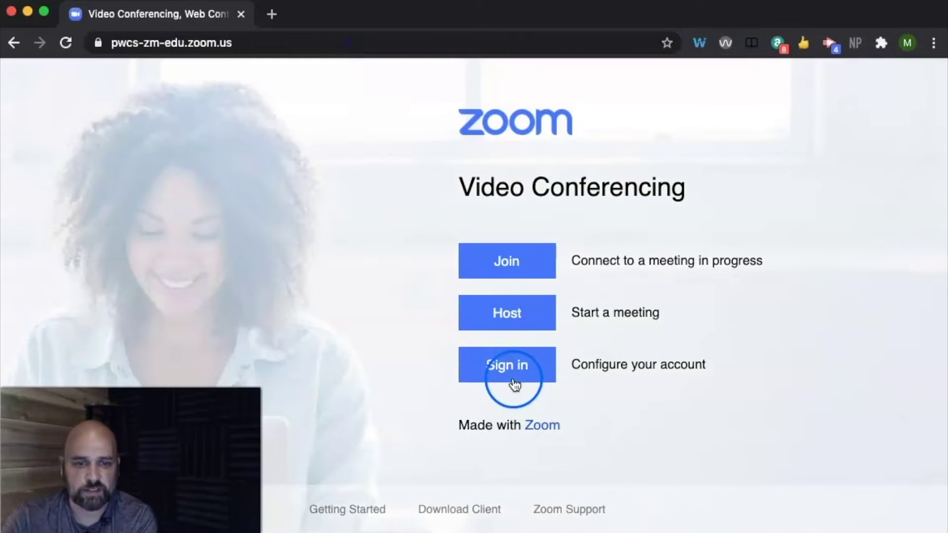
left_click(514, 380)
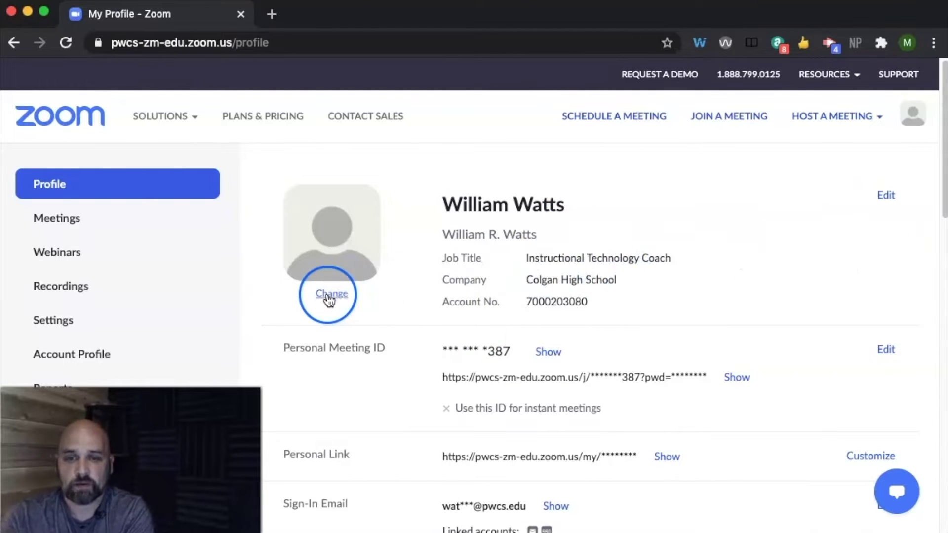
- Look over the account profile, then view the upcoming meetings and the Personal Meeting Room
scroll(740, 341, "down", 2)
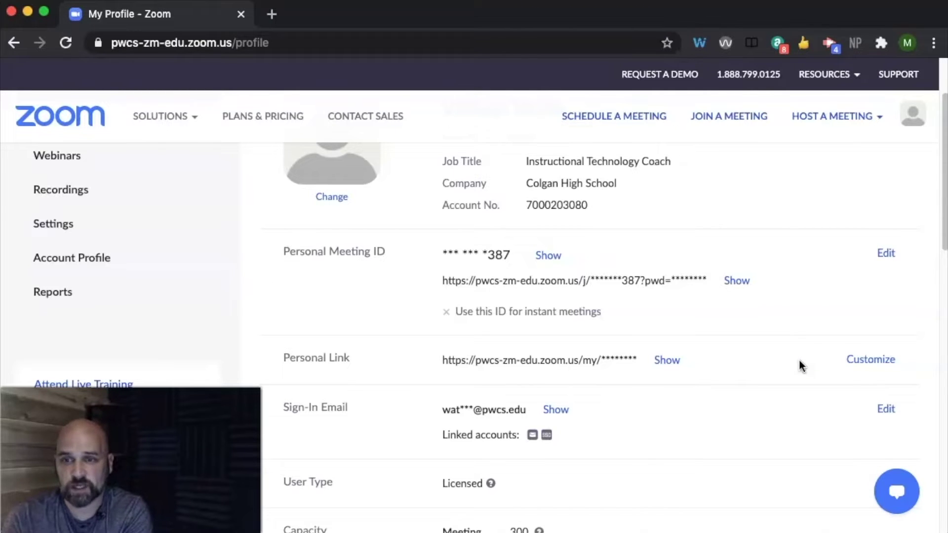
scroll(197, 266, "up", 3)
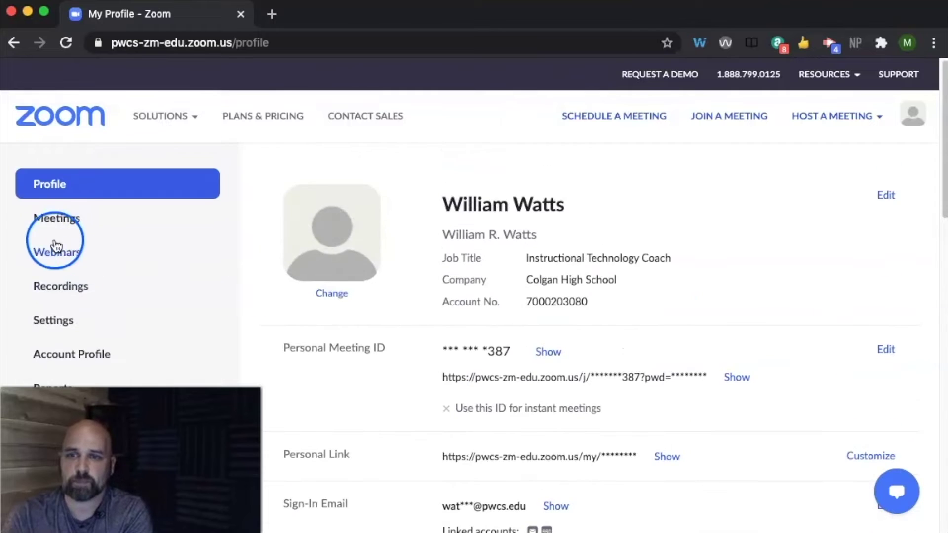
left_click(73, 222)
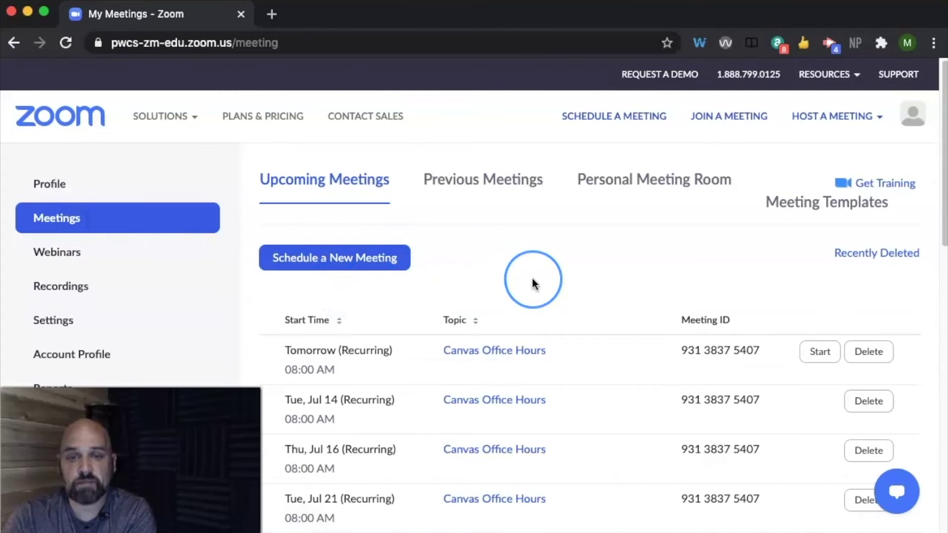
scroll(532, 282, "down", 1)
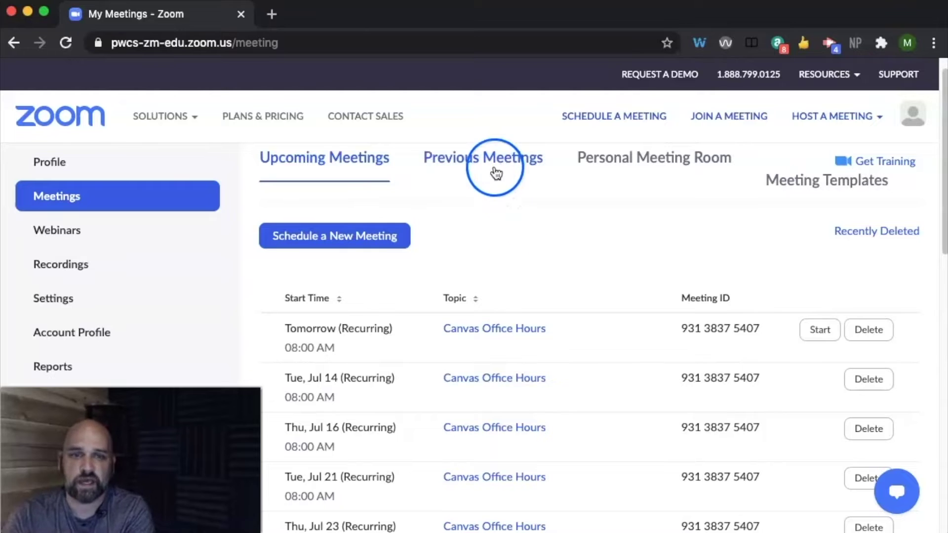
scroll(512, 208, "up", 1)
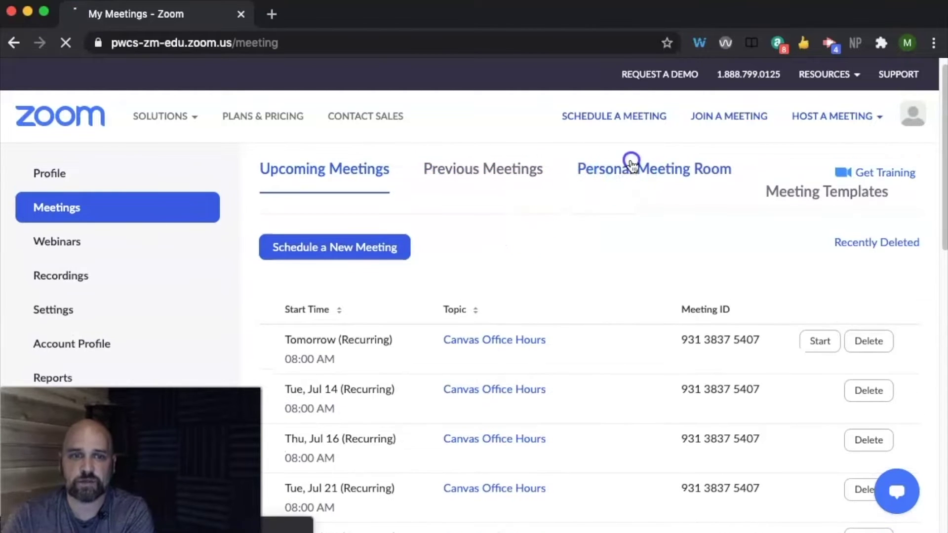
left_click(631, 164)
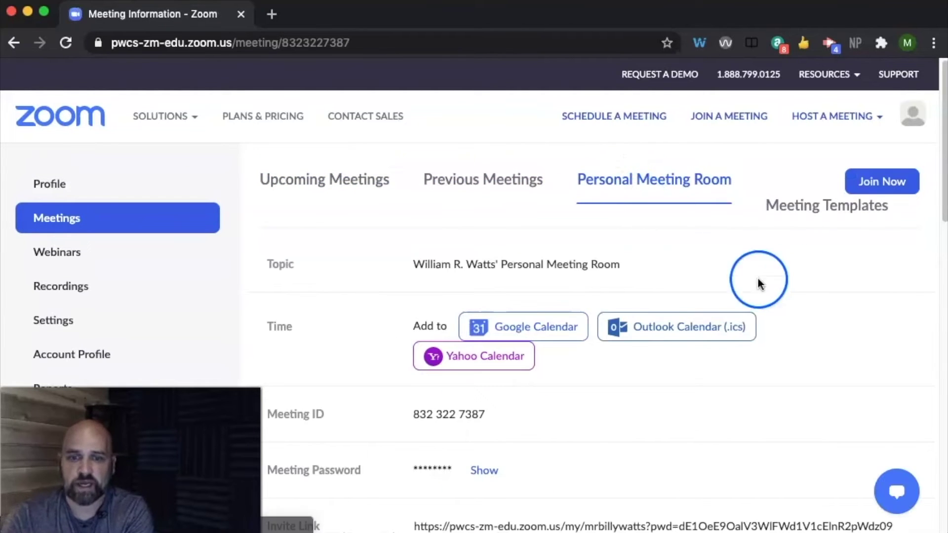
- View the Webinars page and the cloud and local recordings
left_click(93, 256)
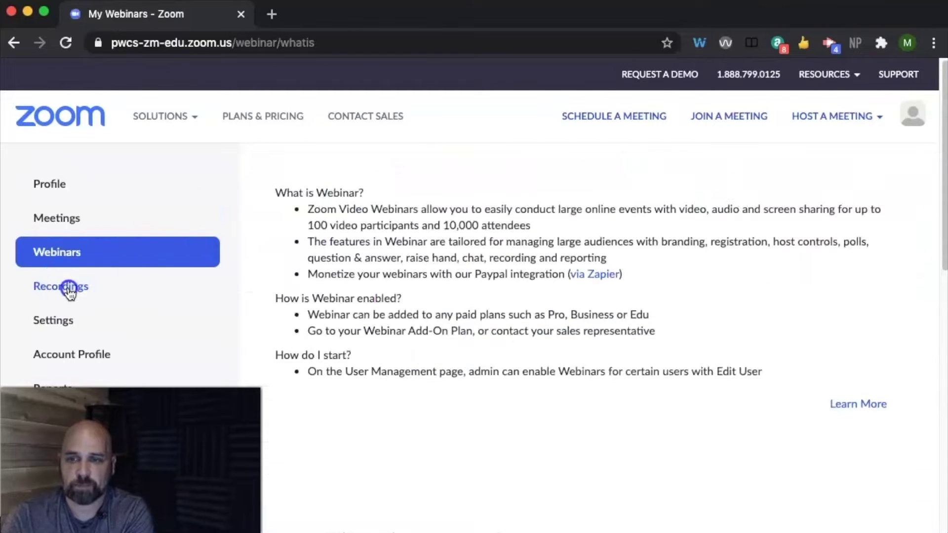
left_click(70, 288)
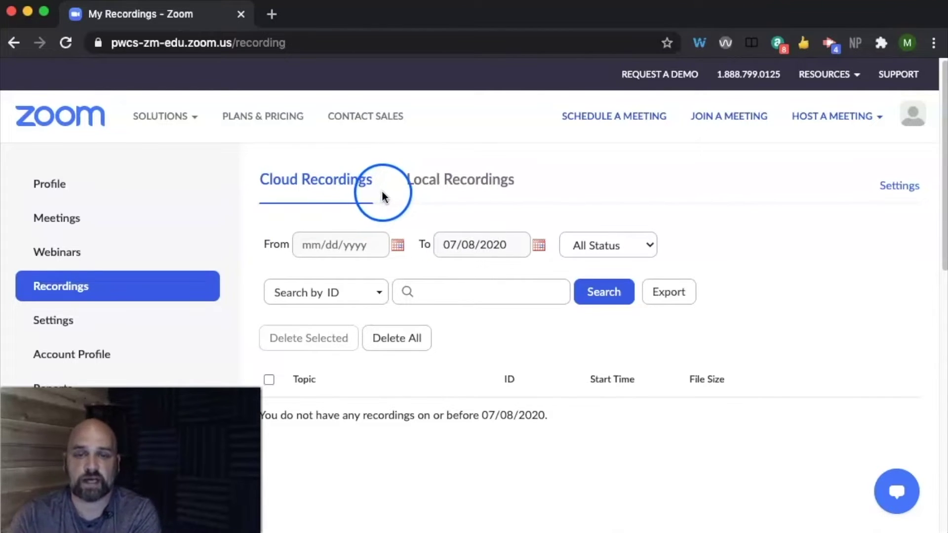
left_click(429, 193)
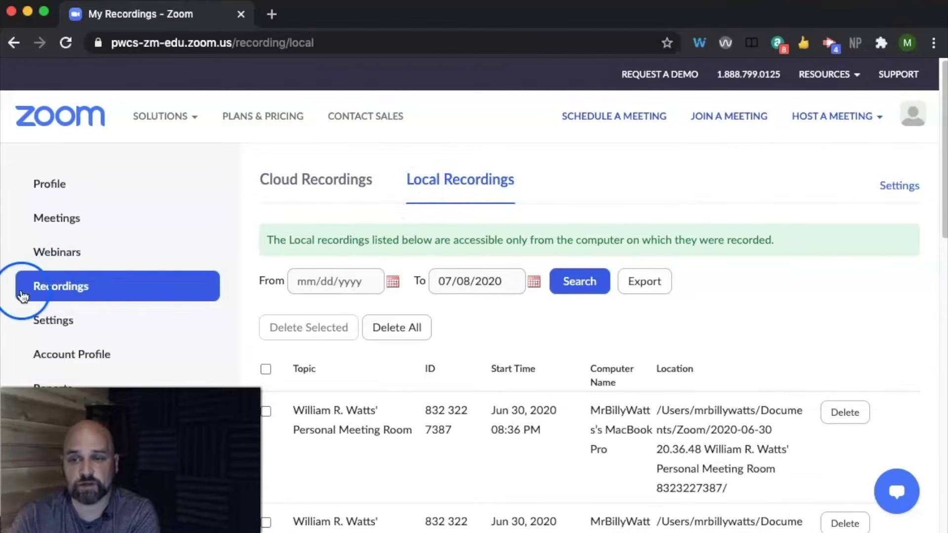
- Open the account's meeting settings and review the Security password requirements, including those for the Personal Meeting ID
left_click(45, 320)
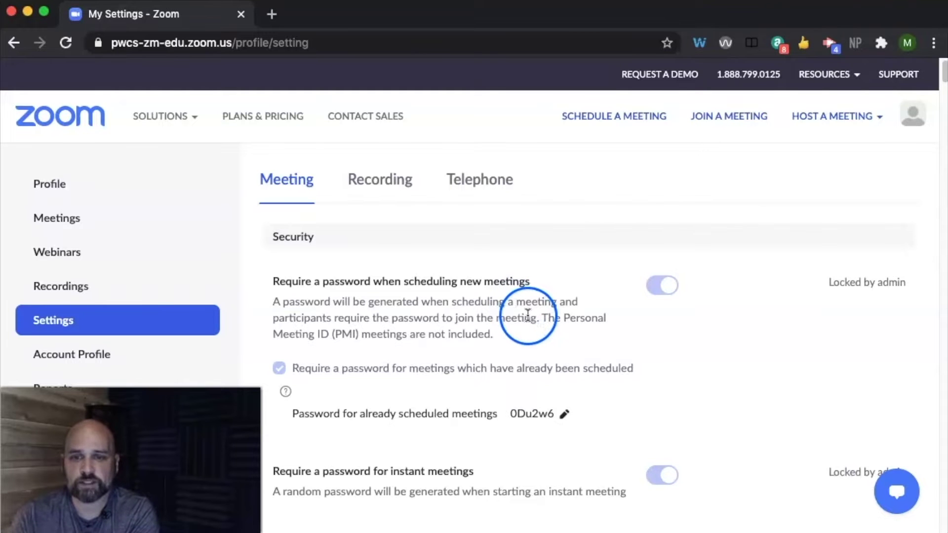
scroll(531, 326, "down", 1)
scroll(531, 327, "down", 1)
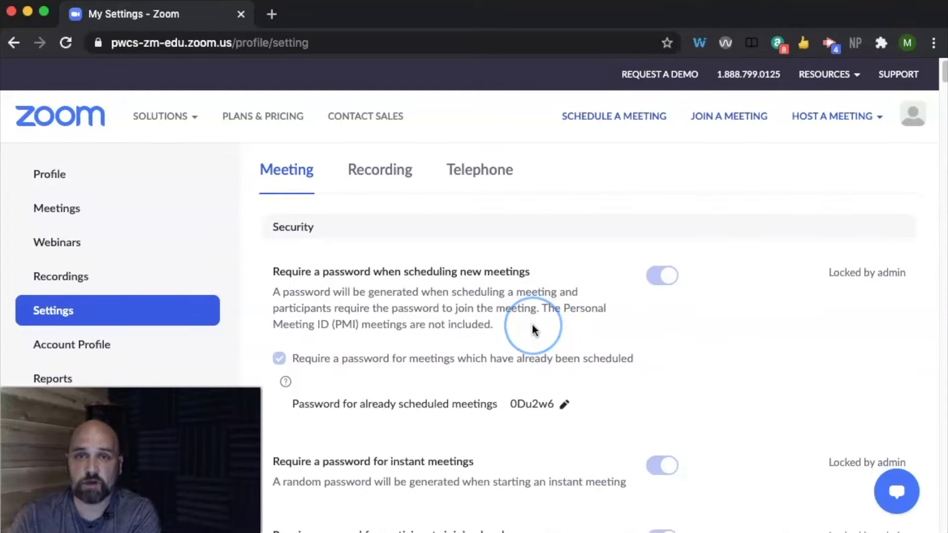
scroll(533, 329, "down", 10)
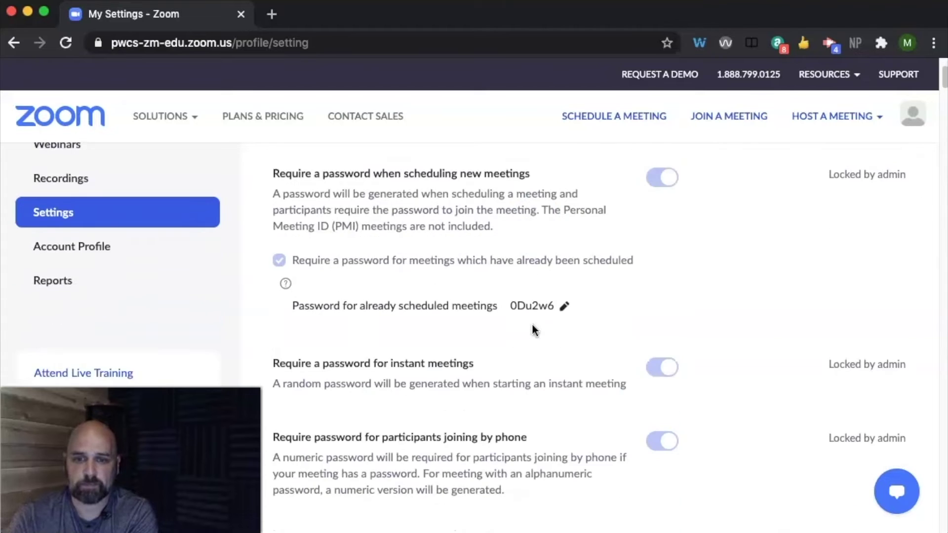
scroll(535, 329, "down", 1)
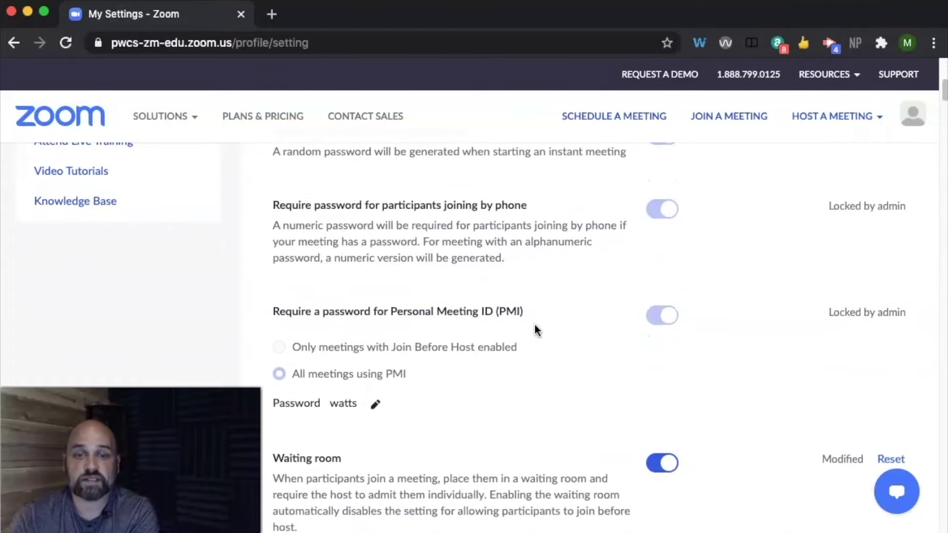
left_click(527, 344)
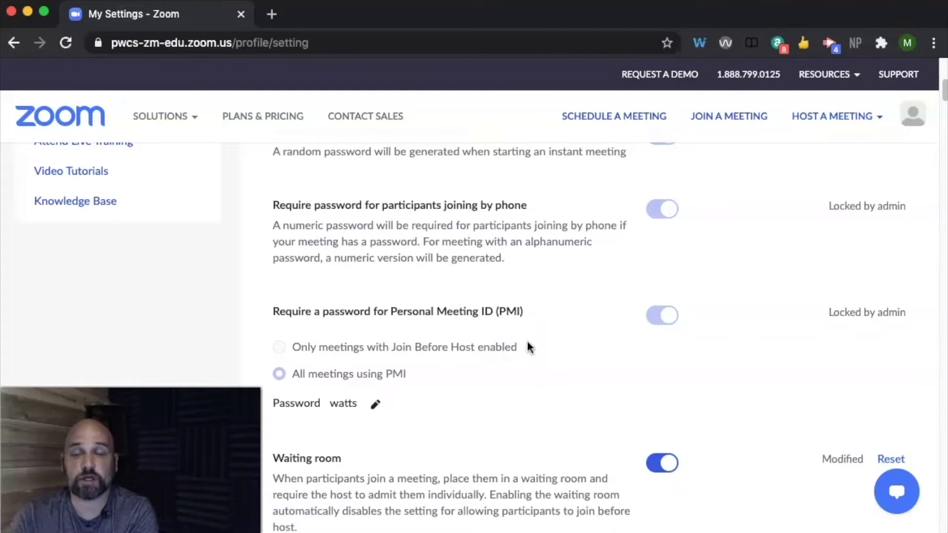
left_click(535, 352)
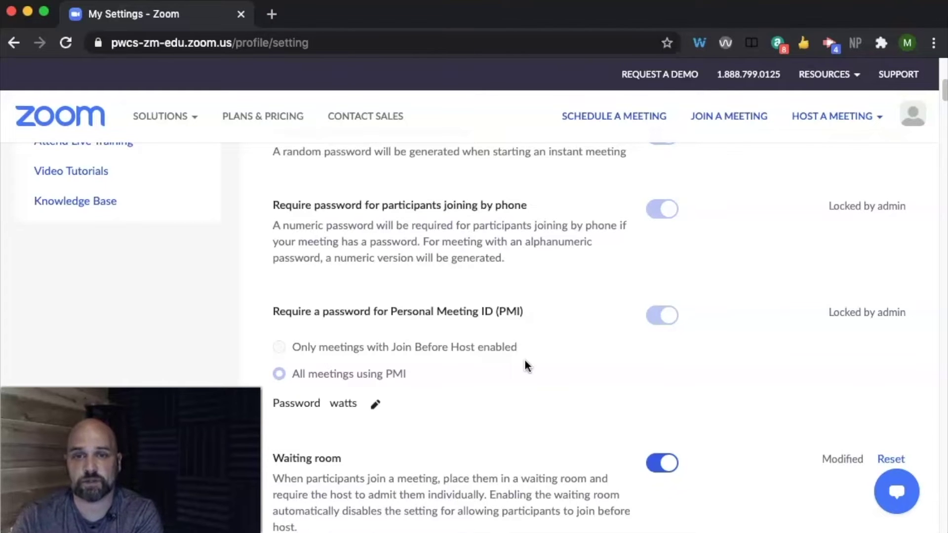
- Examine the Waiting room setting and its options for which participants are placed there
scroll(525, 361, "down", 1)
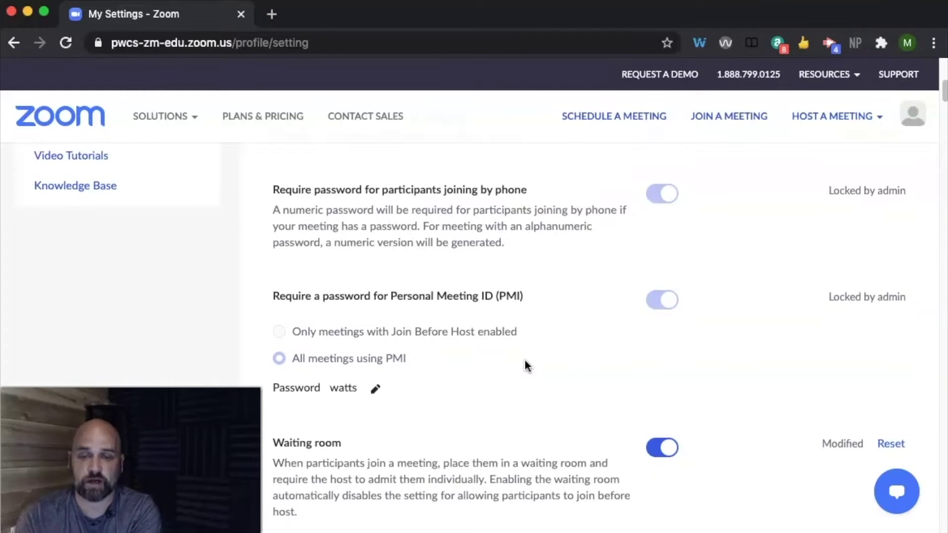
scroll(525, 363, "down", 10)
left_click(590, 386)
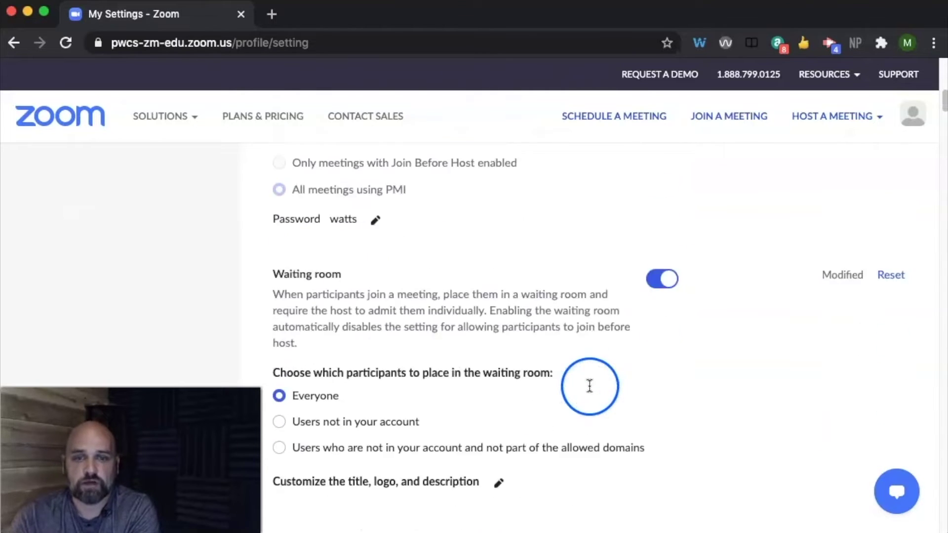
scroll(590, 385, "down", 3)
left_click(660, 235)
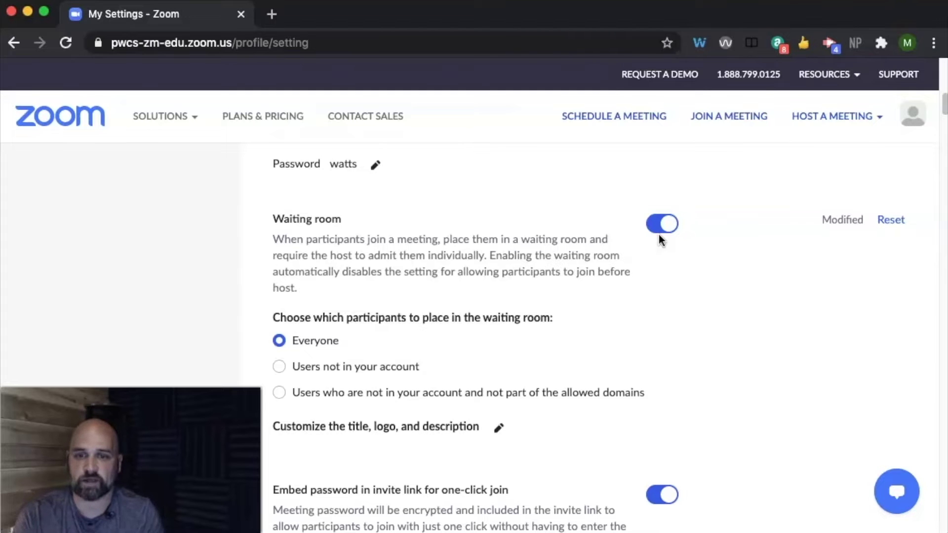
scroll(430, 311, "down", 1)
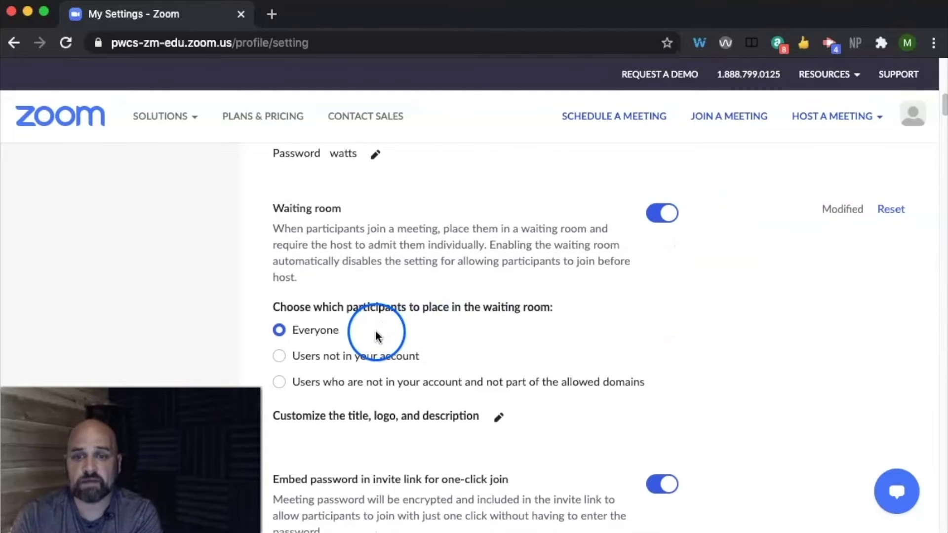
scroll(419, 345, "down", 2)
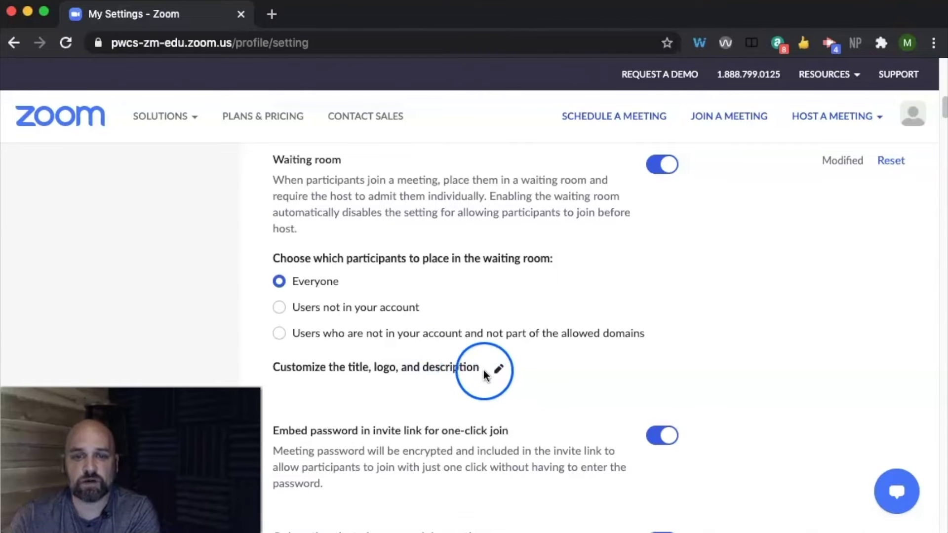
- Open the waiting room's title, logo, and description customization, review it, and close it without changes
left_click(498, 369)
scroll(607, 370, "down", 3)
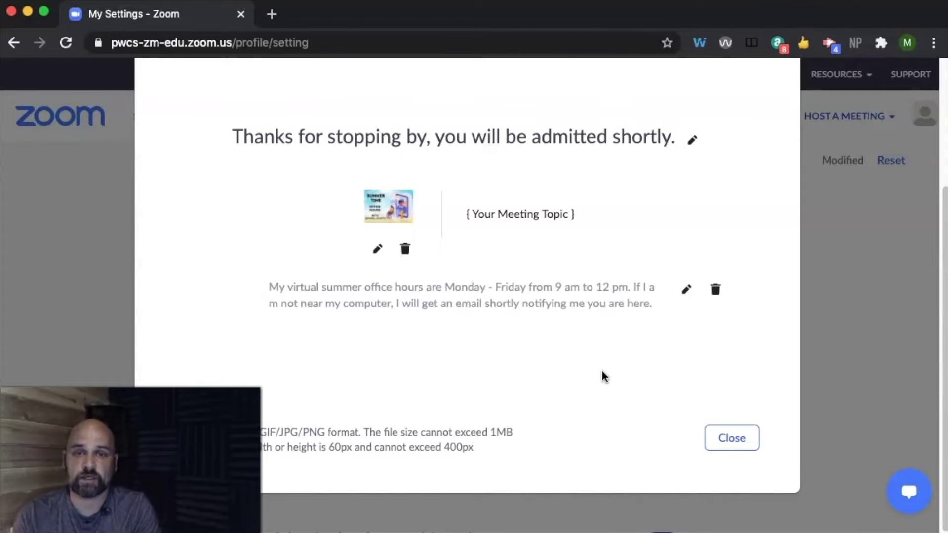
left_click(733, 441)
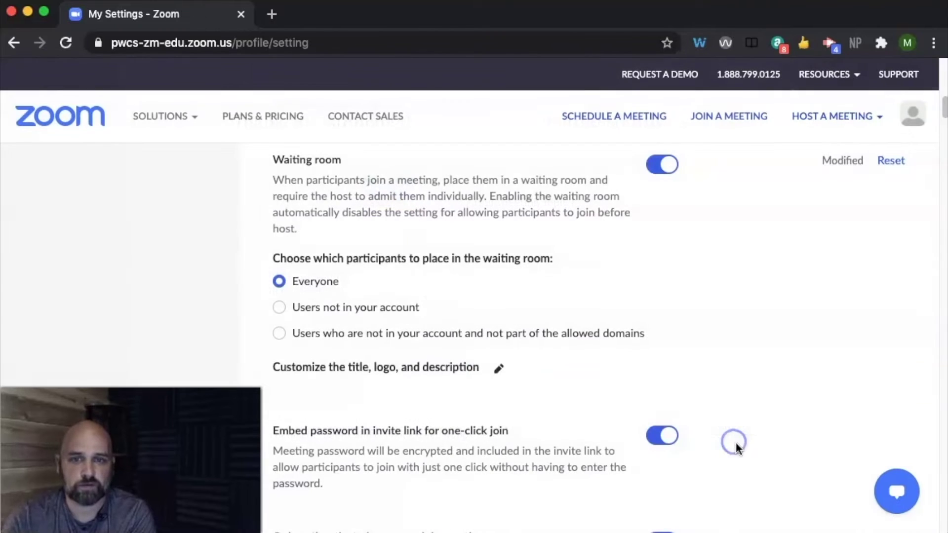
- Review the one-click join password embedding and the authentication settings for joining meetings, including from the web client
scroll(502, 381, "down", 5)
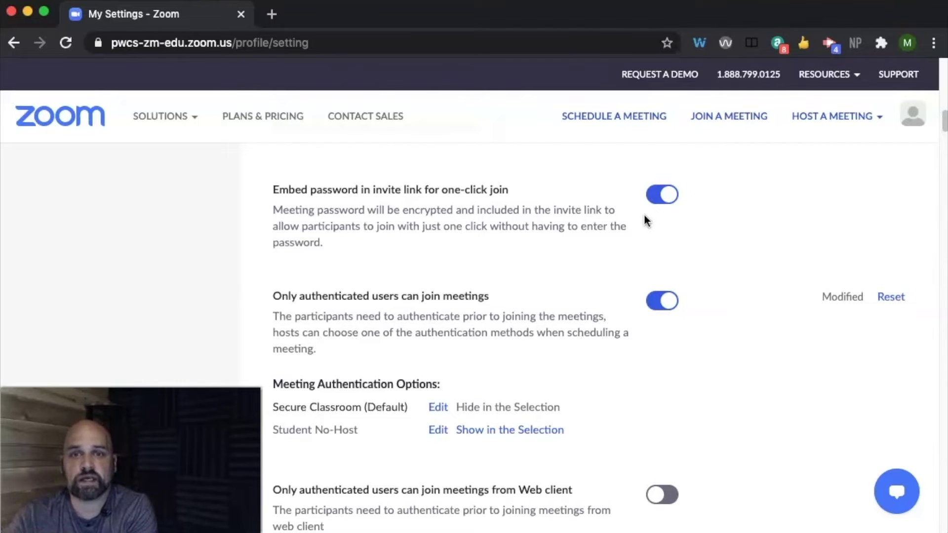
scroll(612, 233, "down", 3)
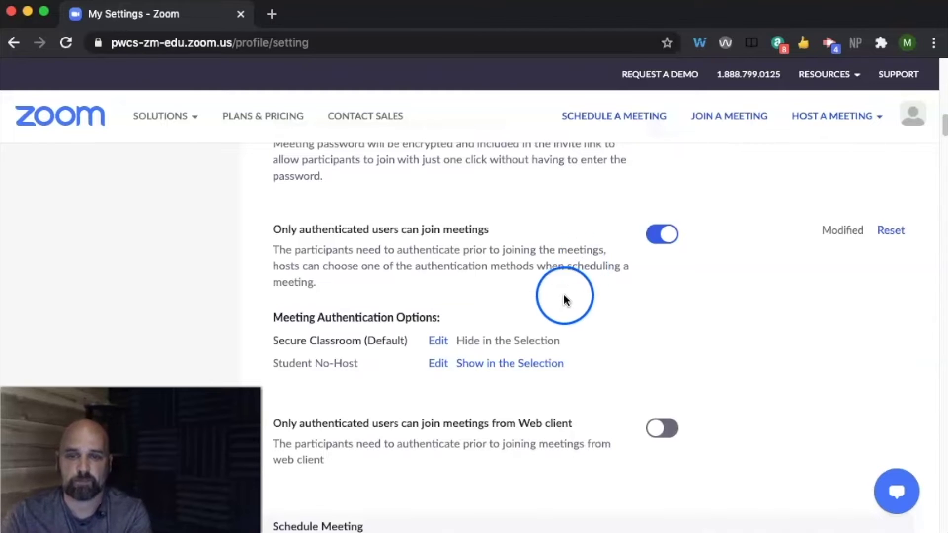
scroll(565, 298, "down", 3)
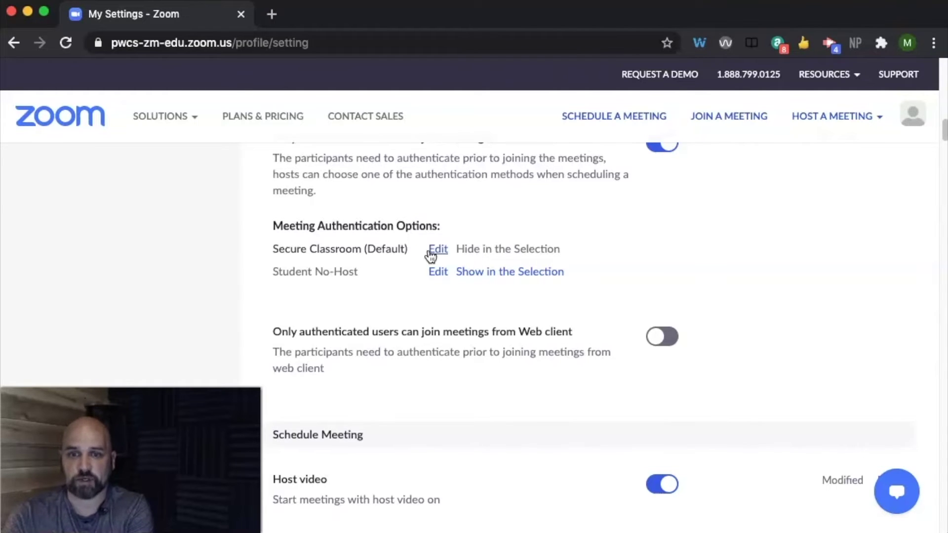
scroll(629, 295, "down", 1)
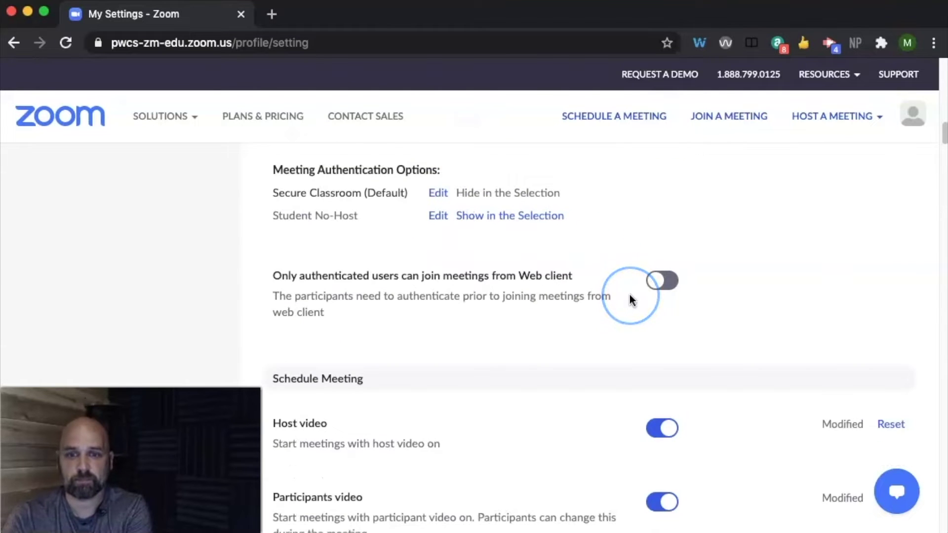
scroll(631, 299, "down", 2)
left_click(630, 300)
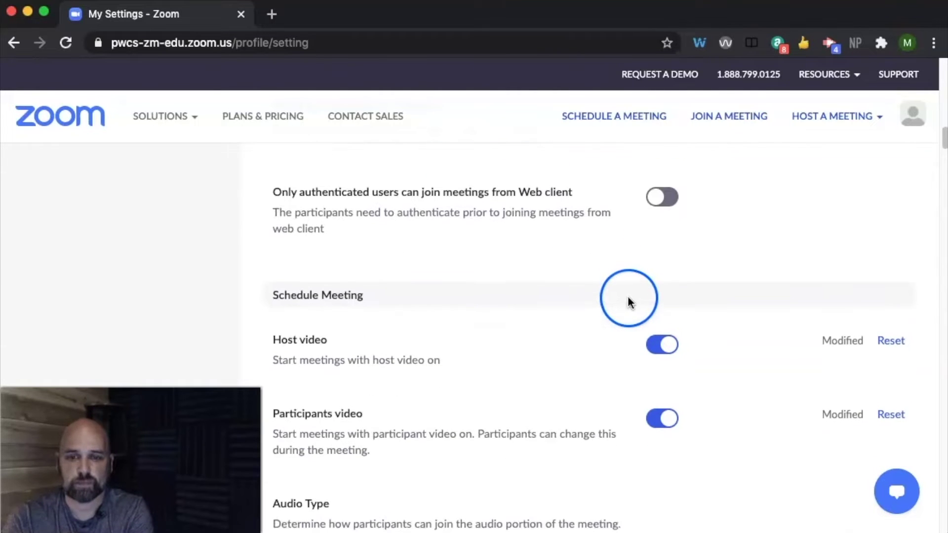
- Examine the Schedule Meeting settings for host video, participants video, and audio type
scroll(631, 302, "down", 1)
scroll(633, 307, "down", 1)
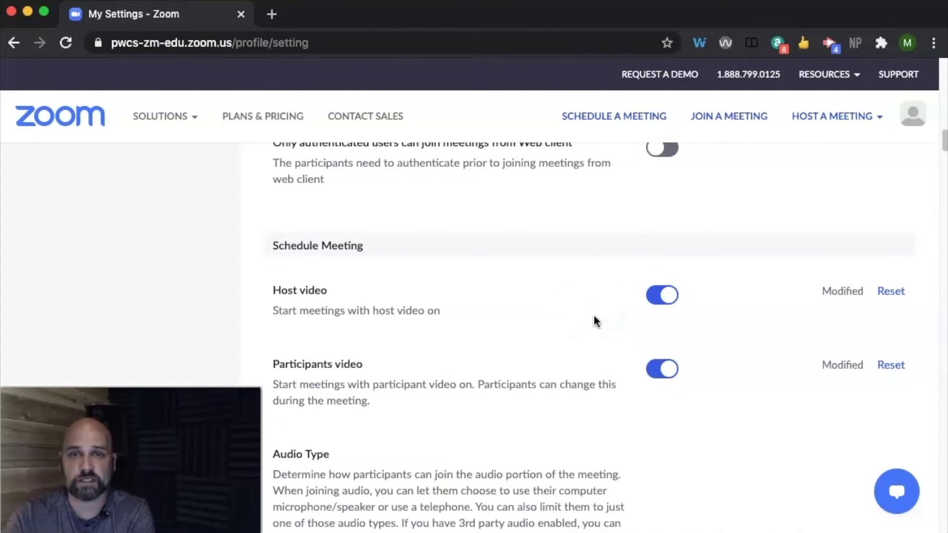
scroll(594, 323, "down", 3)
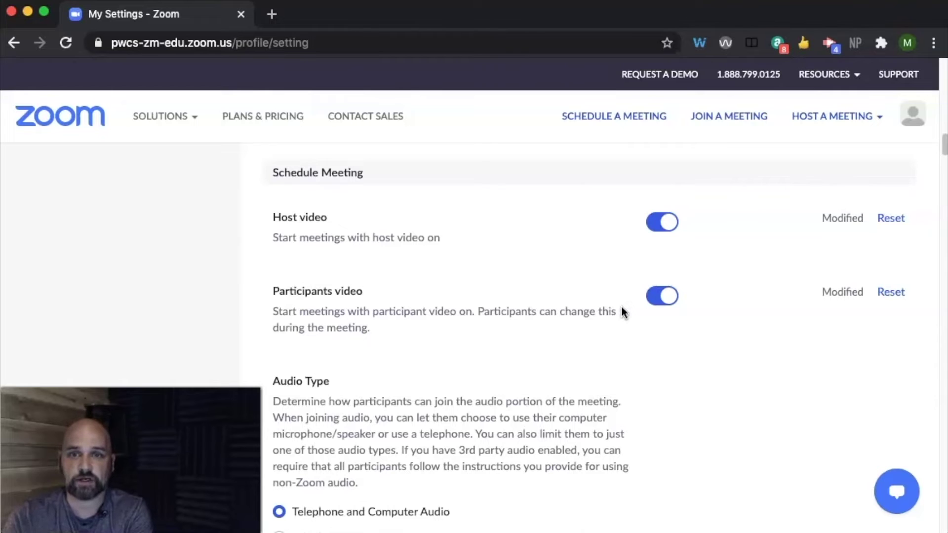
scroll(622, 308, "down", 4)
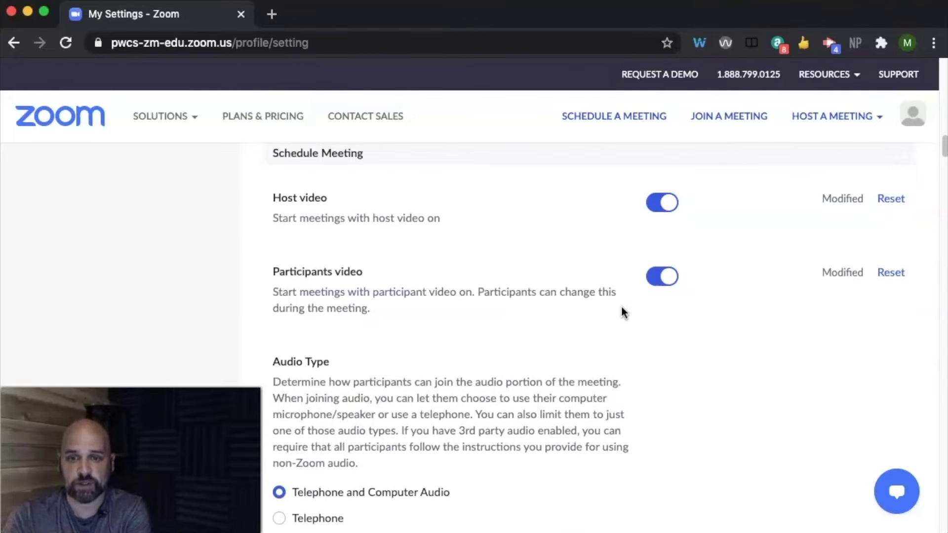
scroll(622, 308, "down", 6)
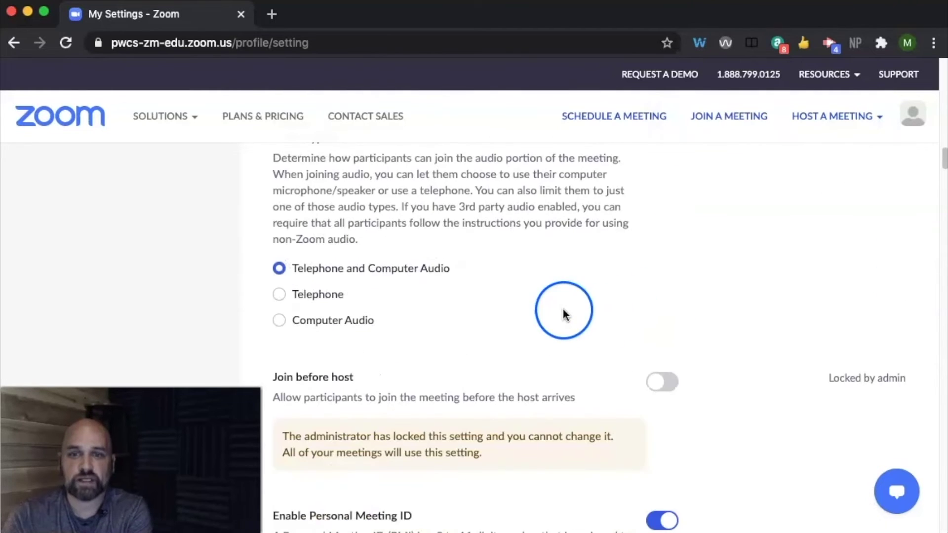
scroll(555, 323, "up", 1)
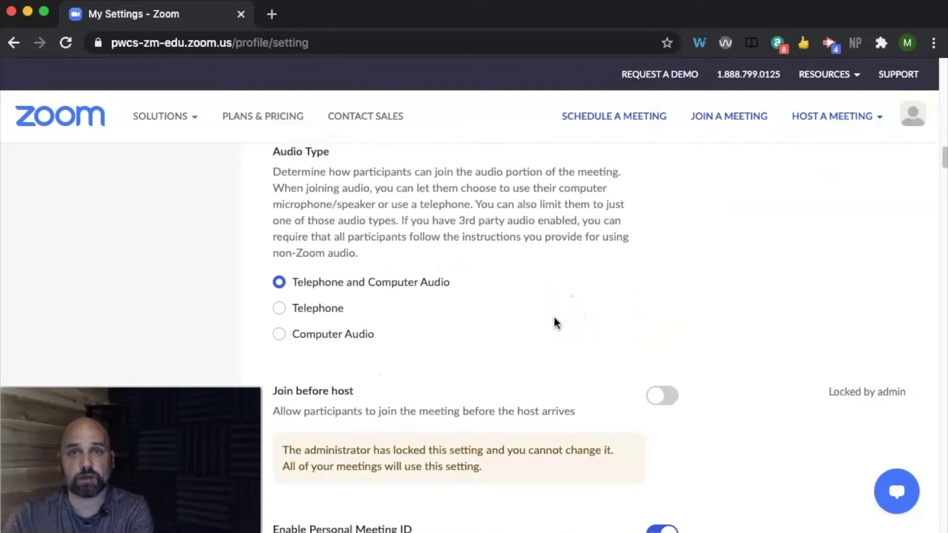
- Review the Join before host setting and the Personal Meeting ID options for scheduled and instant meetings
scroll(556, 321, "down", 6)
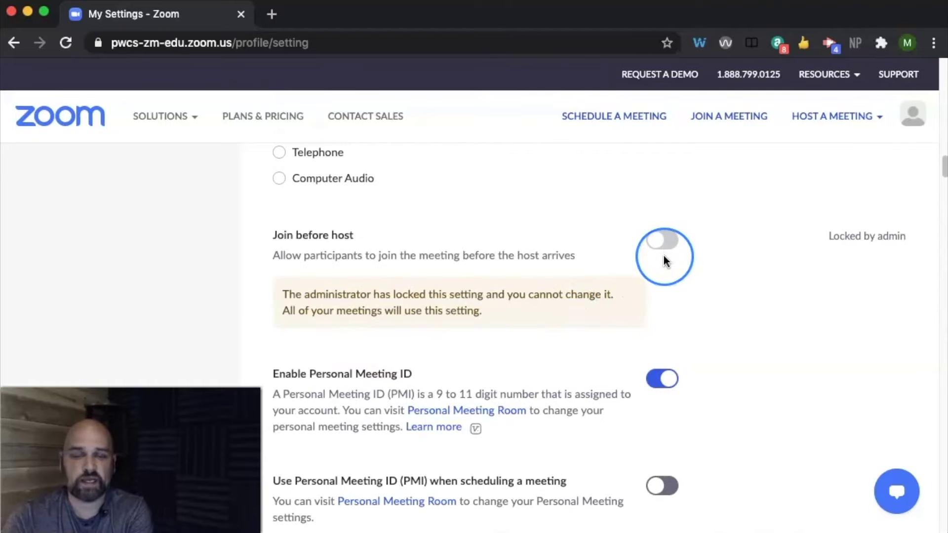
scroll(663, 261, "down", 3)
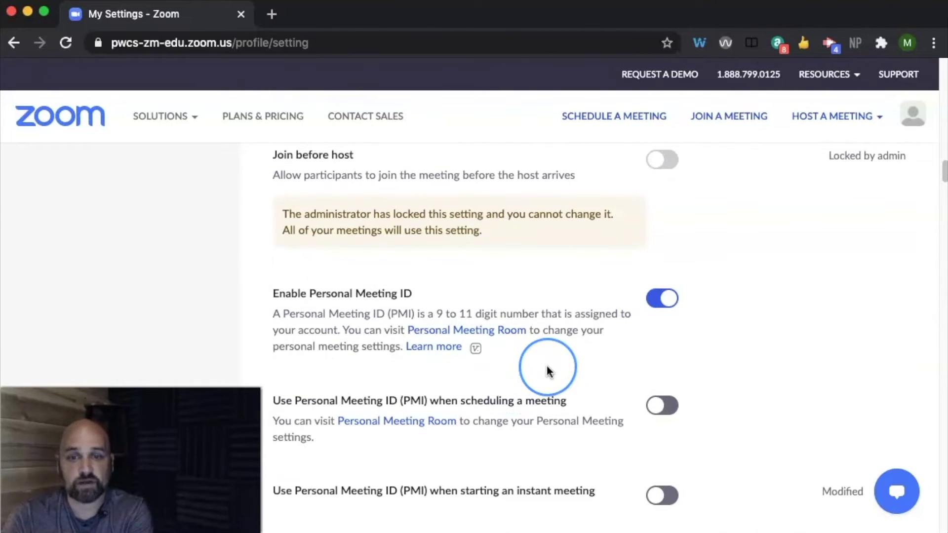
scroll(547, 370, "down", 3)
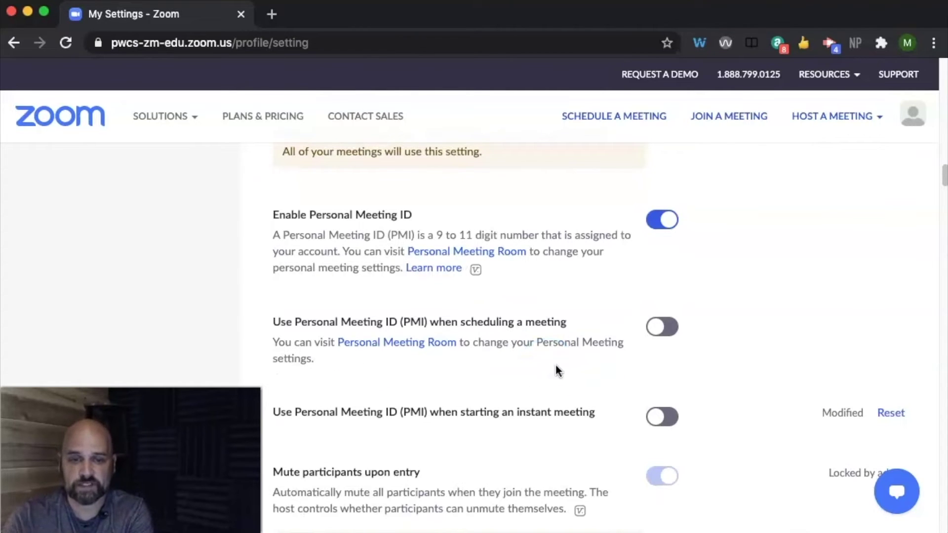
- Review the Mute participants upon entry and Upcoming meeting reminder settings
scroll(556, 366, "down", 8)
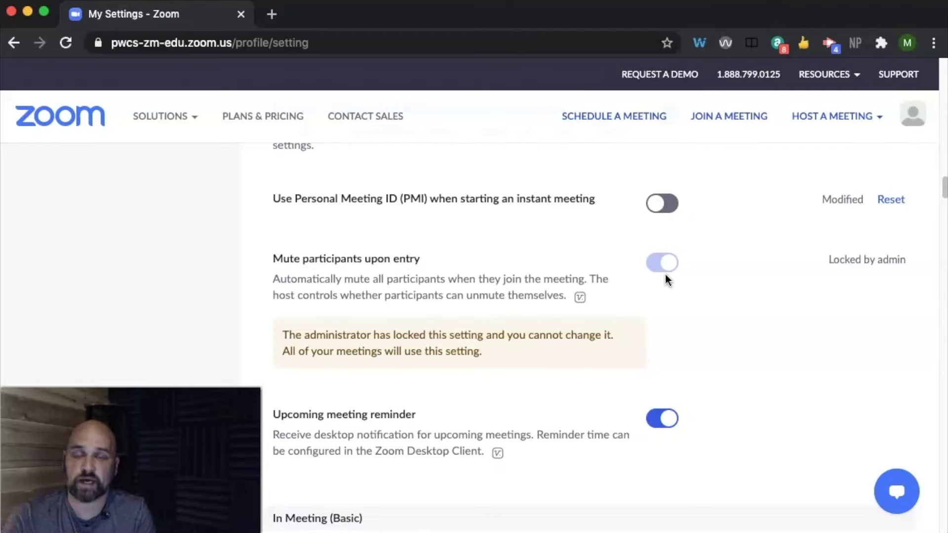
left_click(653, 312)
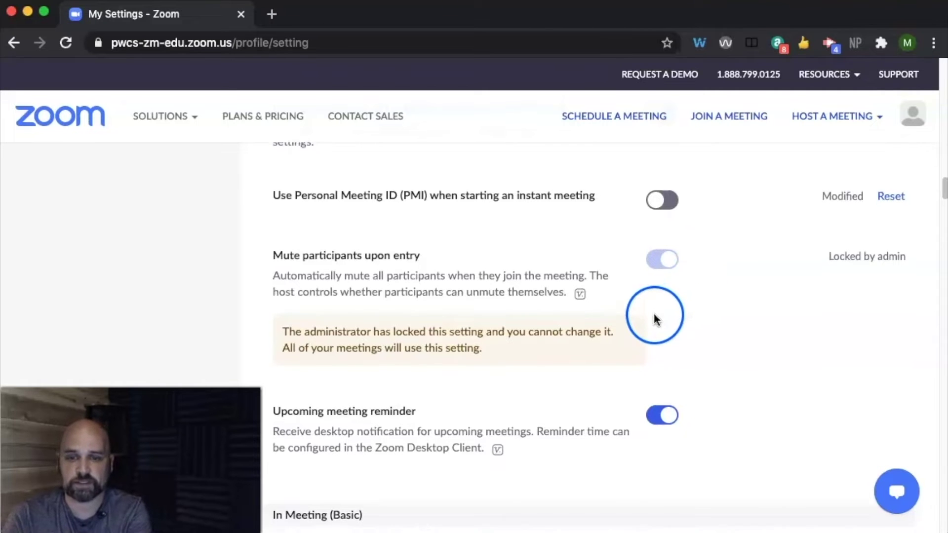
scroll(650, 321, "down", 1)
scroll(649, 323, "down", 3)
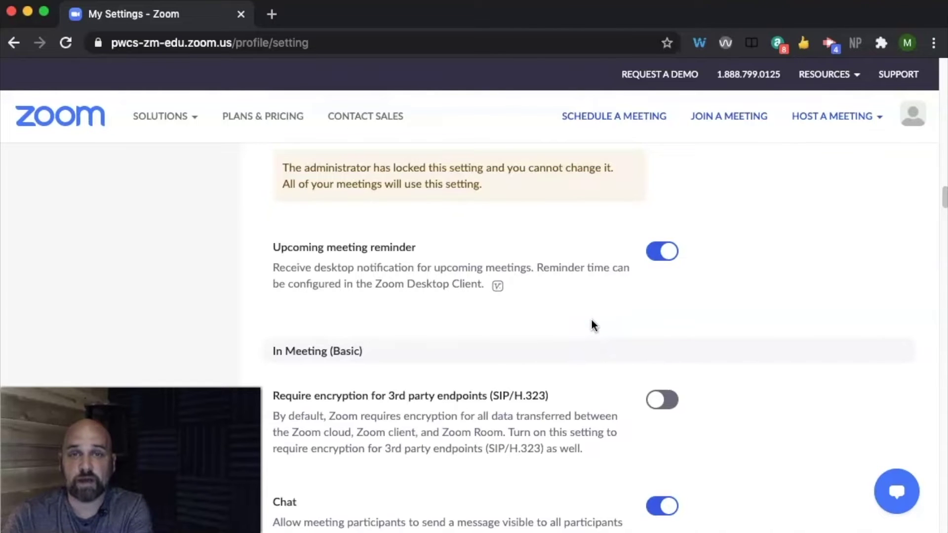
- Examine the Chat, Private chat, and Auto saving chats settings, and who hears the join or leave sound notification
scroll(592, 322, "down", 6)
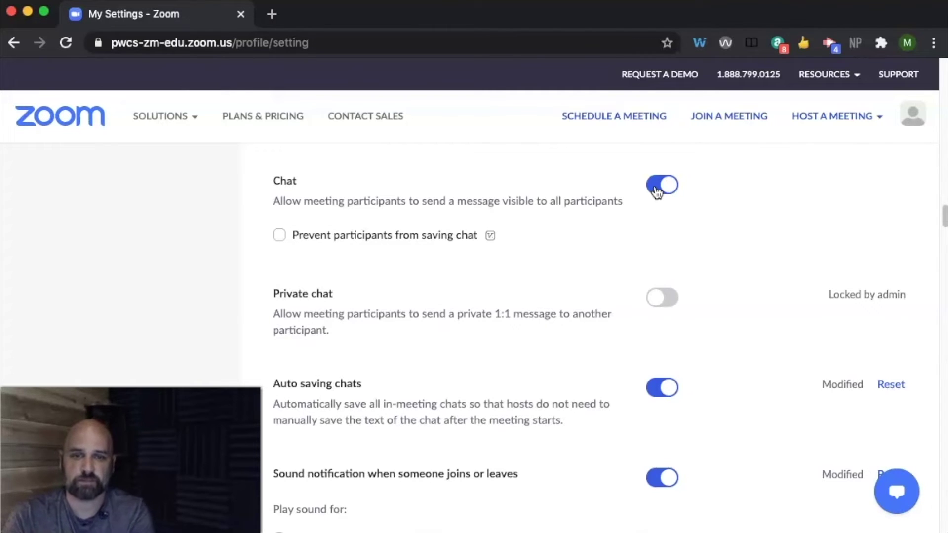
left_click(685, 317)
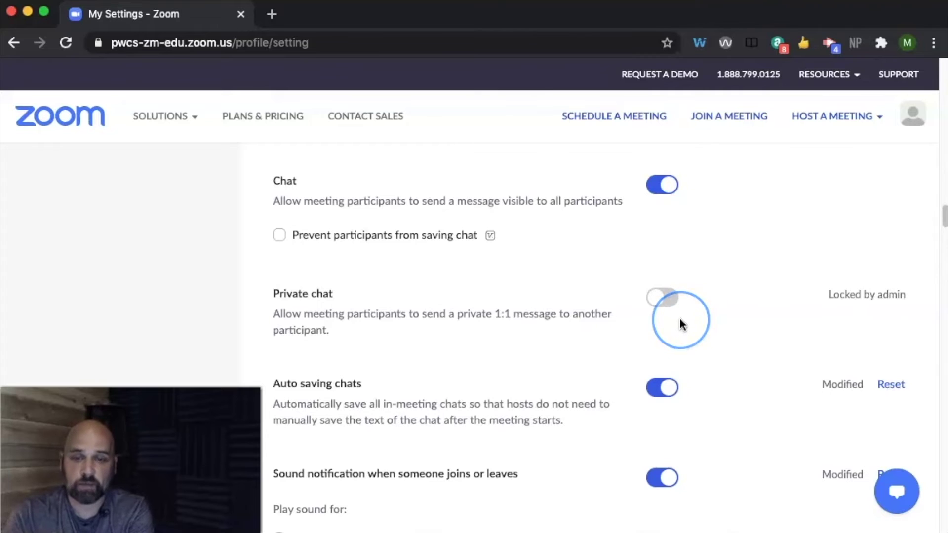
scroll(680, 321, "down", 2)
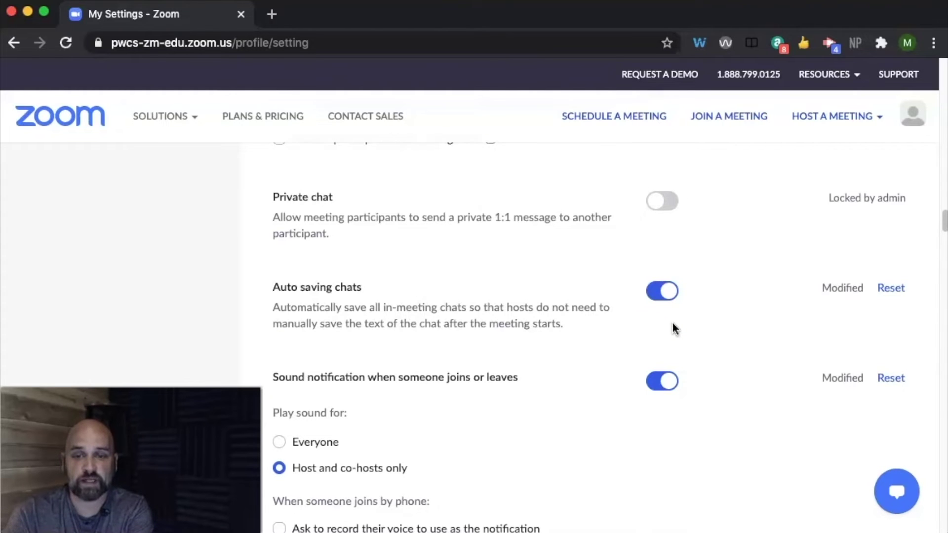
scroll(674, 329, "down", 3)
left_click(375, 346)
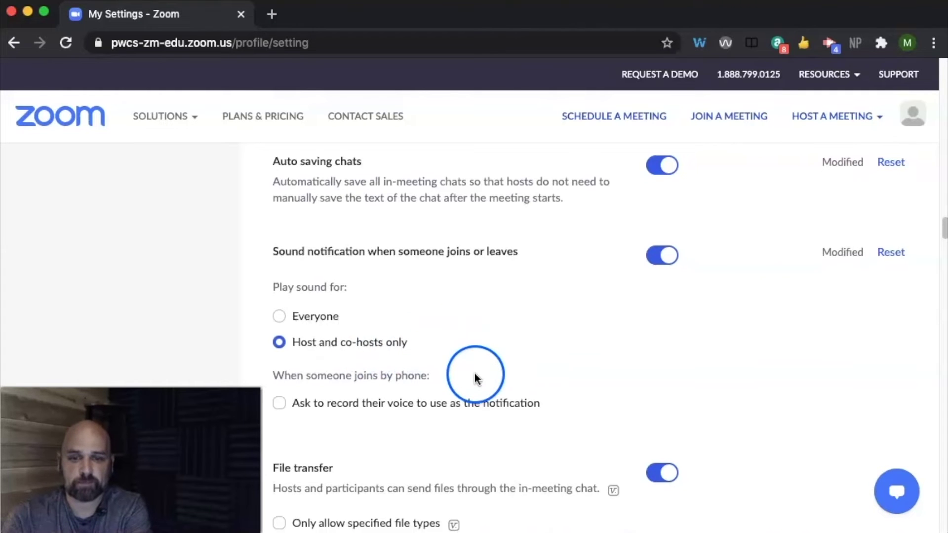
- Review the File transfer setting, briefly enabling the option to only allow specified file types and clearing it again
scroll(475, 373, "down", 3)
scroll(475, 378, "down", 2)
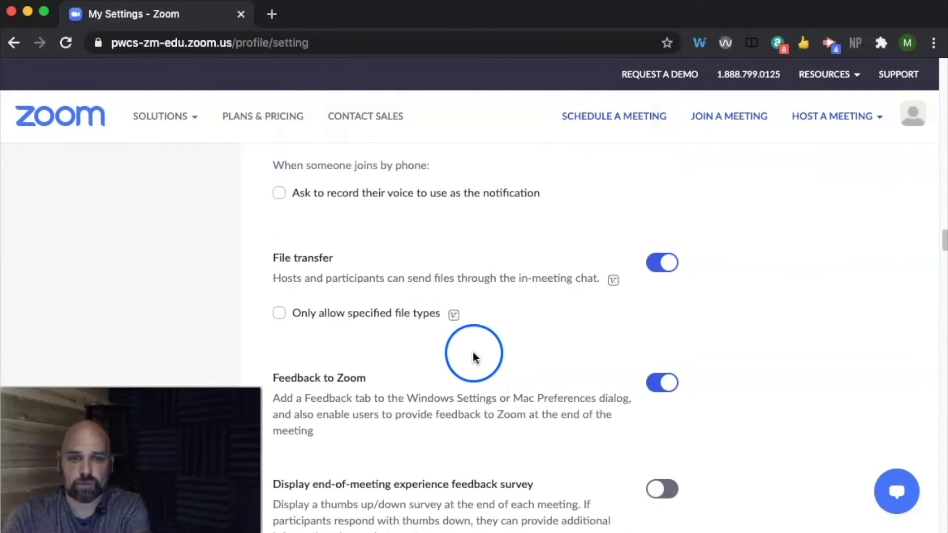
mouse_move(613, 283)
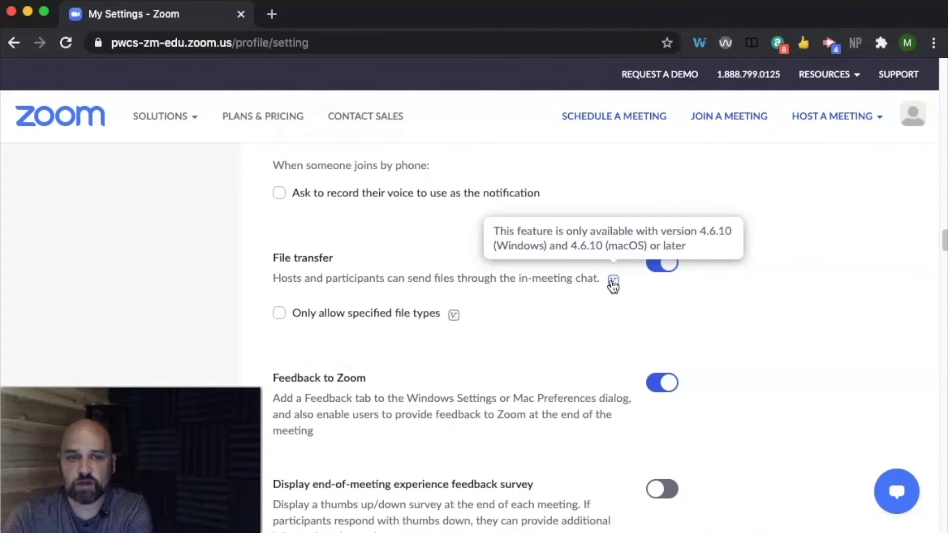
left_click(667, 277)
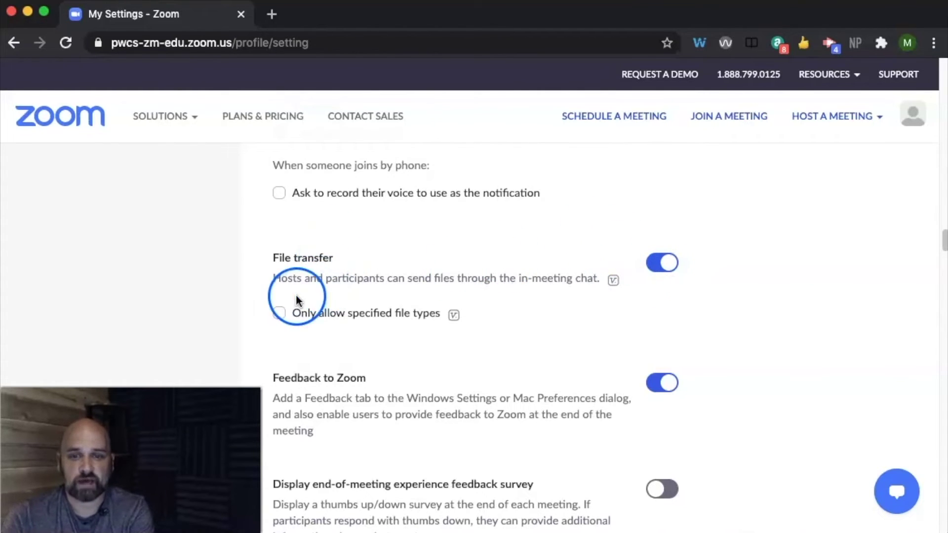
left_click(279, 314)
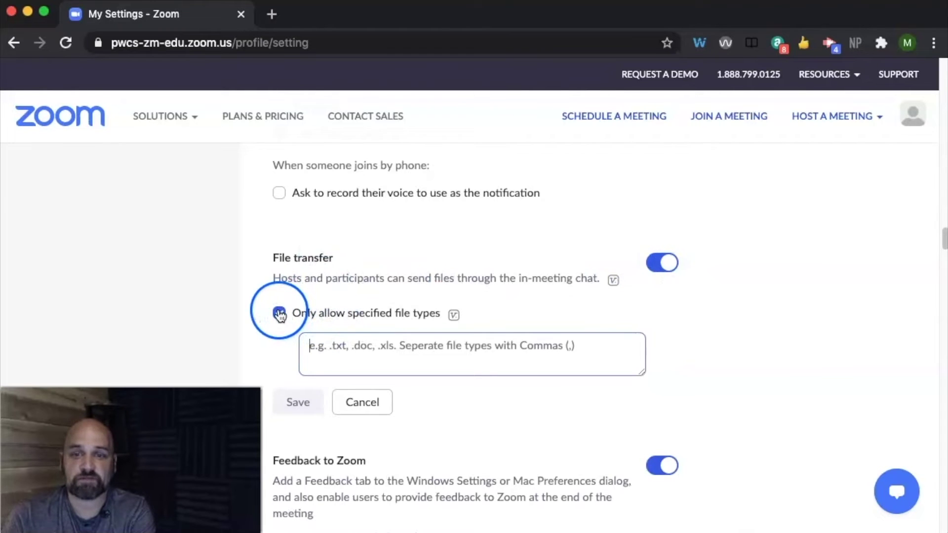
left_click(279, 315)
- Review the meeting feedback, Co-host, Polling, and meeting control toolbar settings
scroll(457, 387, "down", 5)
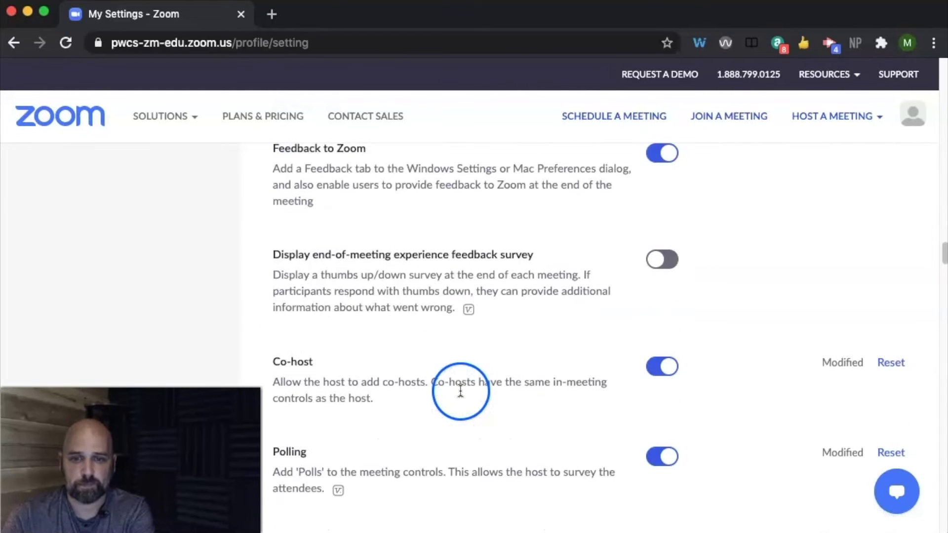
scroll(451, 367, "down", 2)
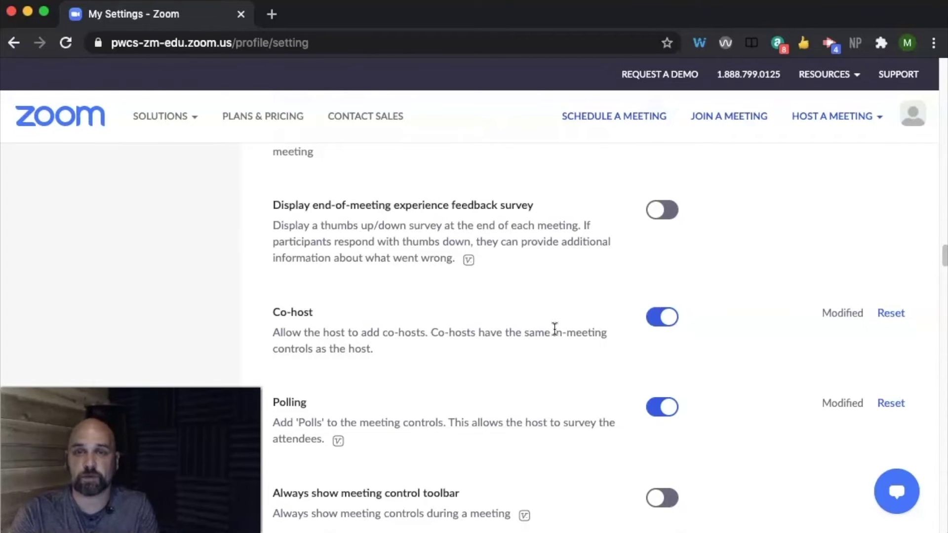
scroll(503, 353, "down", 4)
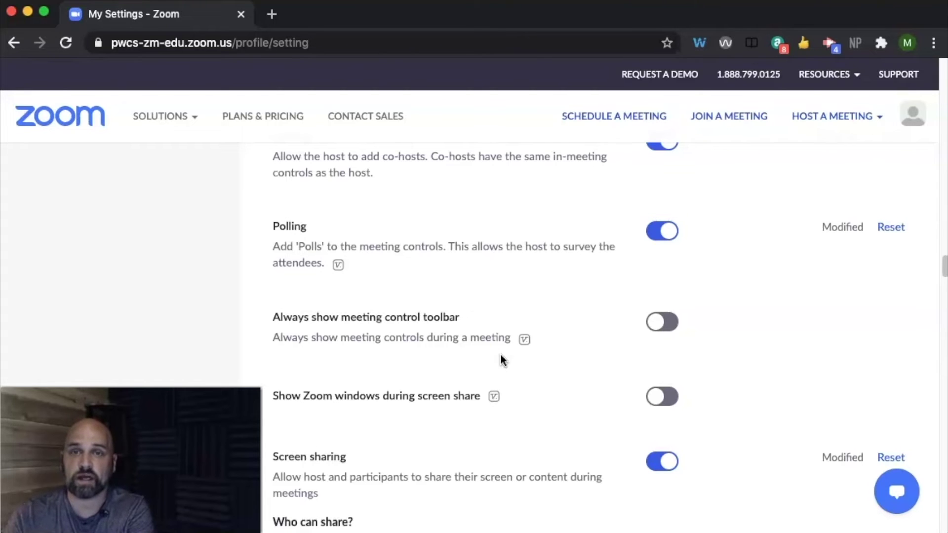
scroll(529, 367, "down", 1)
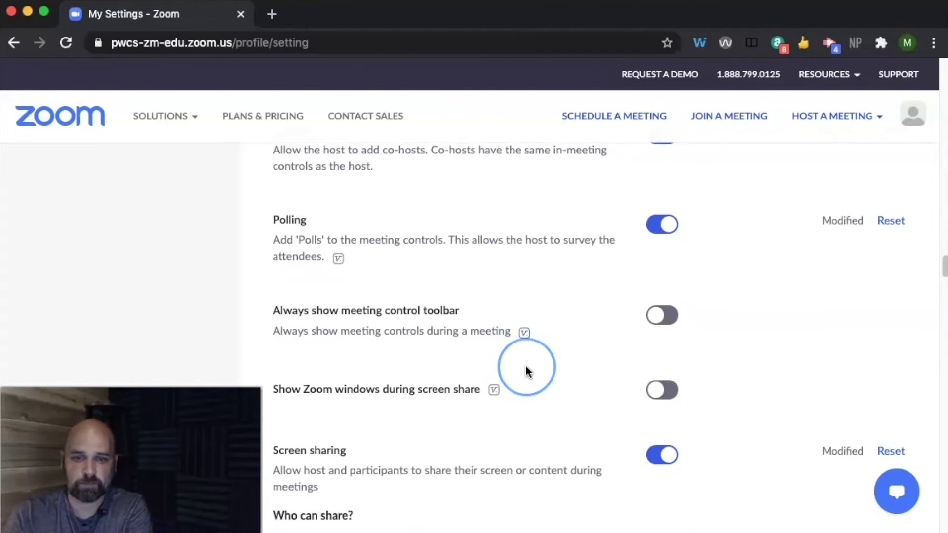
- Examine the Screen sharing setting, including who can share and who can start sharing while someone else is sharing
scroll(531, 366, "down", 7)
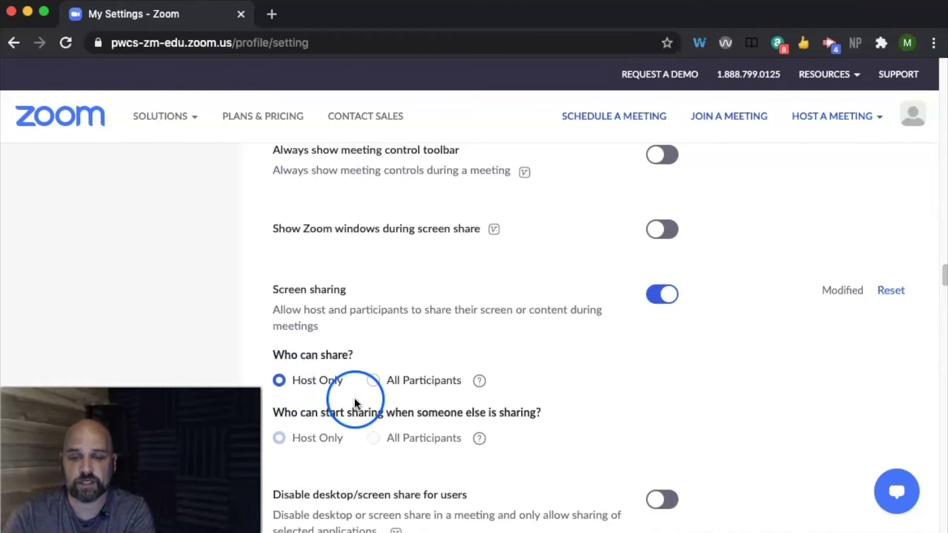
scroll(559, 454, "down", 2)
scroll(558, 455, "down", 1)
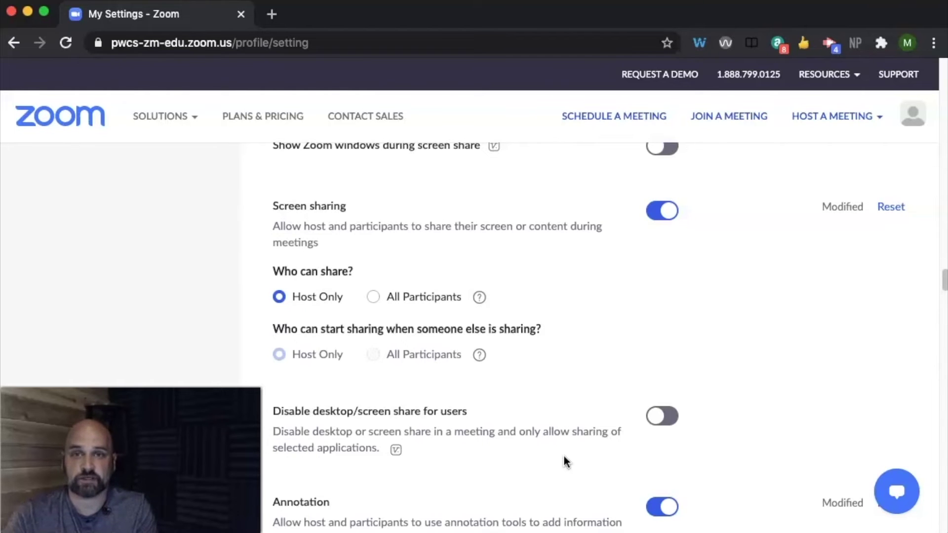
- Examine the Annotation and Whiteboard settings with their options for saving content
scroll(581, 466, "down", 8)
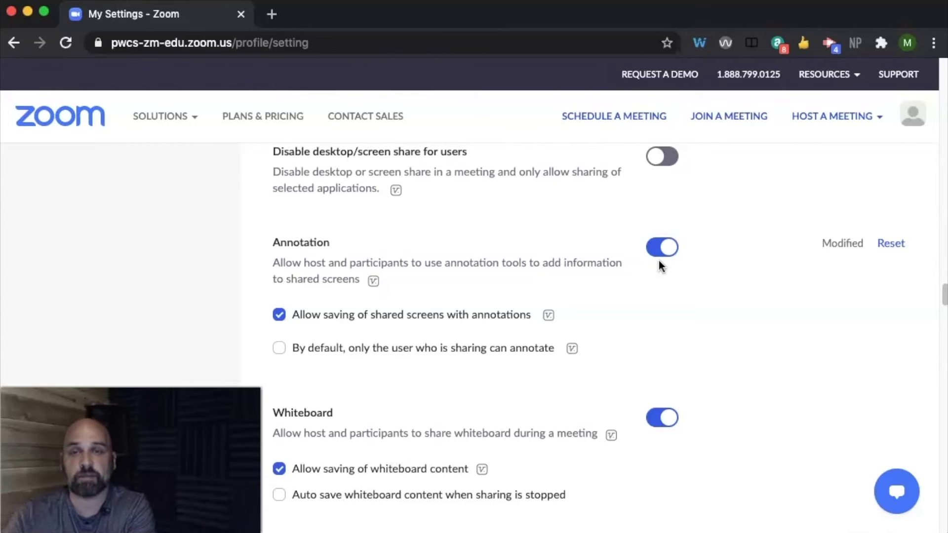
scroll(641, 316, "down", 1)
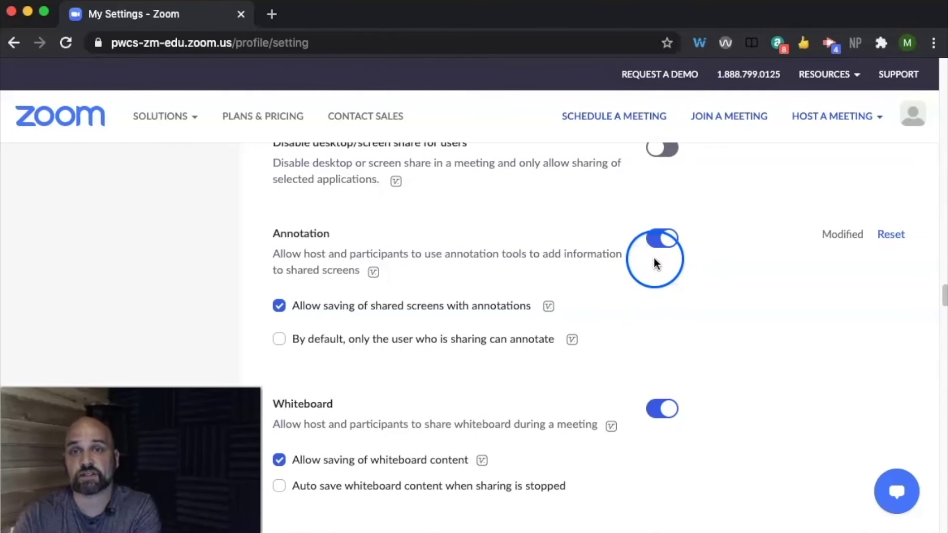
scroll(641, 324, "down", 3)
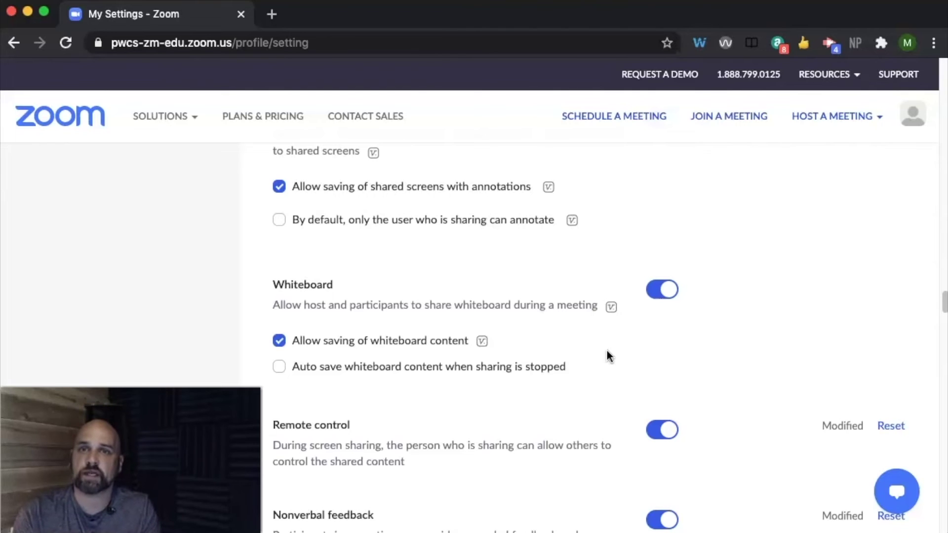
left_click(612, 353)
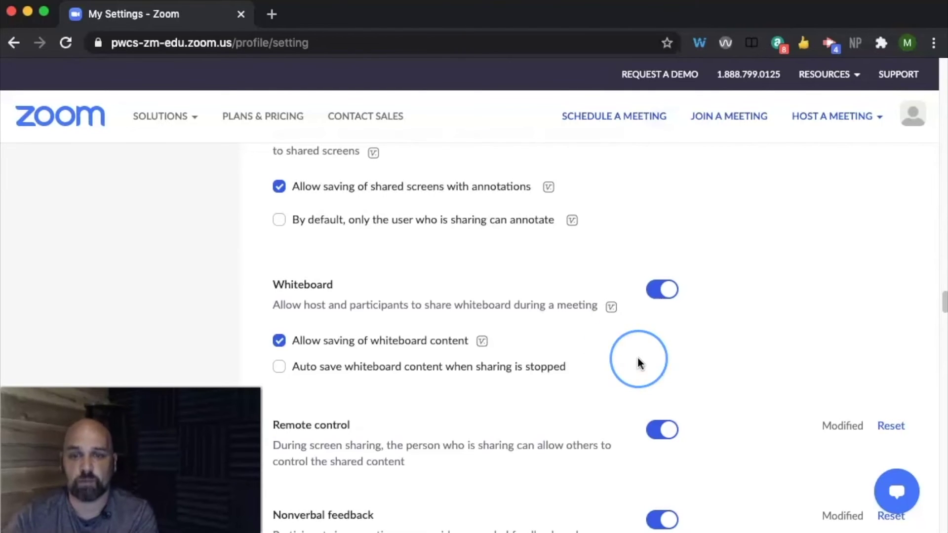
- Review the Remote control and Nonverbal feedback settings
scroll(636, 356, "down", 2)
left_click(632, 358)
scroll(627, 360, "down", 1)
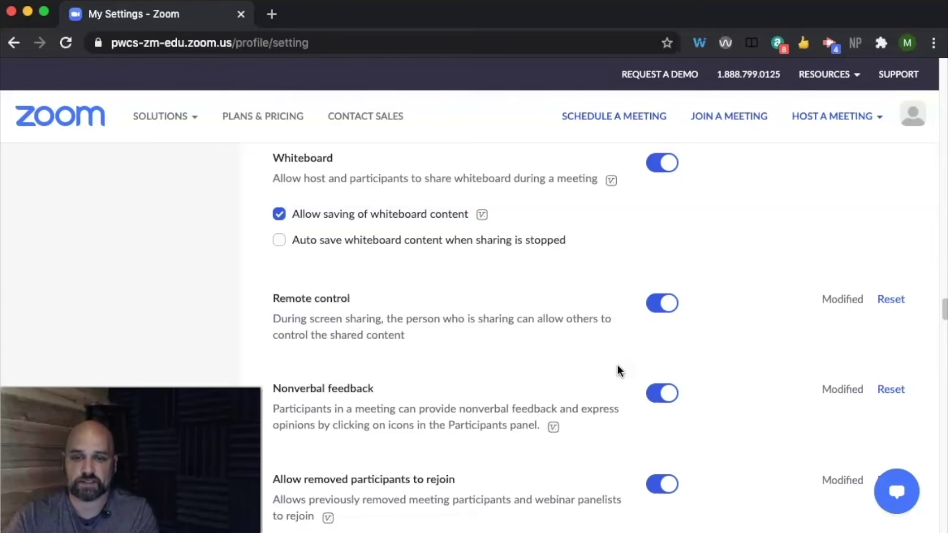
scroll(617, 368, "down", 1)
scroll(607, 368, "down", 1)
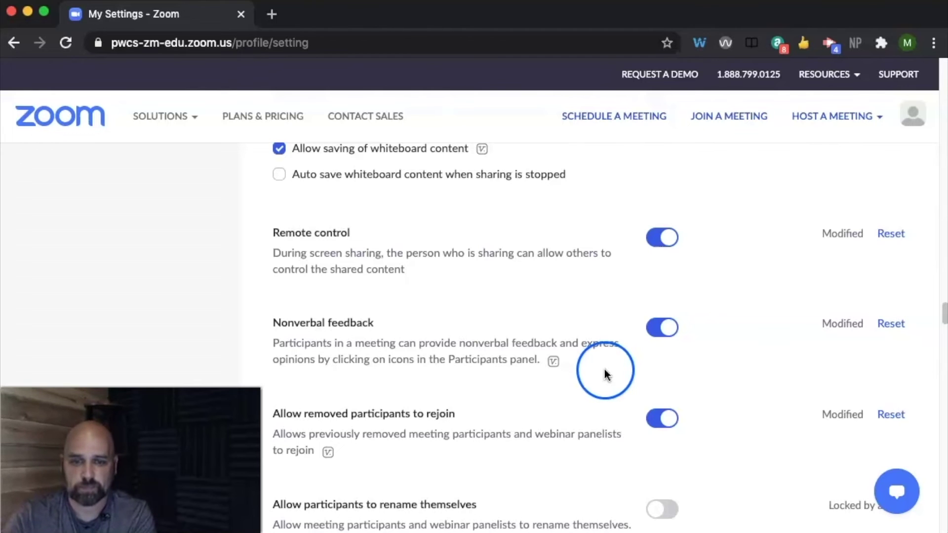
- Examine the settings for removed participants rejoining, participants renaming themselves, and hiding participant profile pictures
scroll(597, 368, "down", 2)
scroll(596, 375, "down", 6)
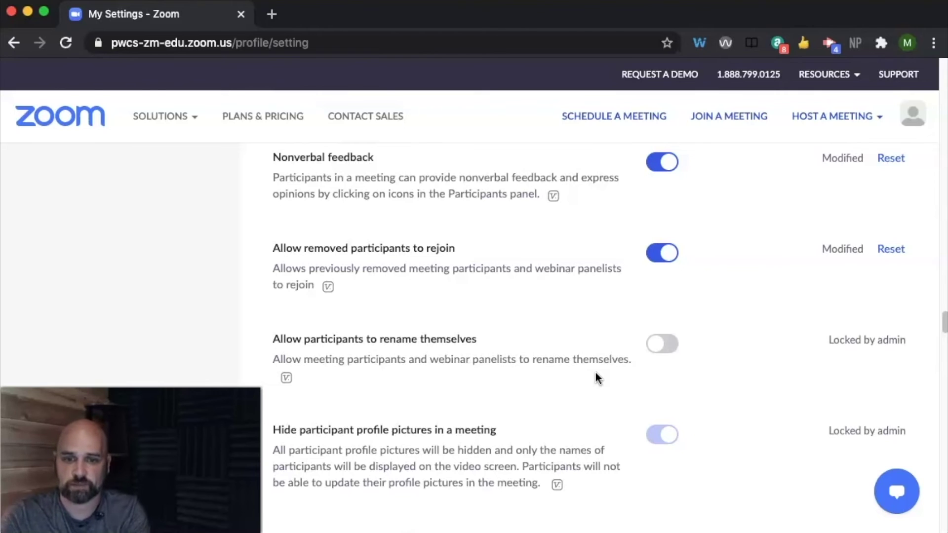
scroll(595, 372, "down", 3)
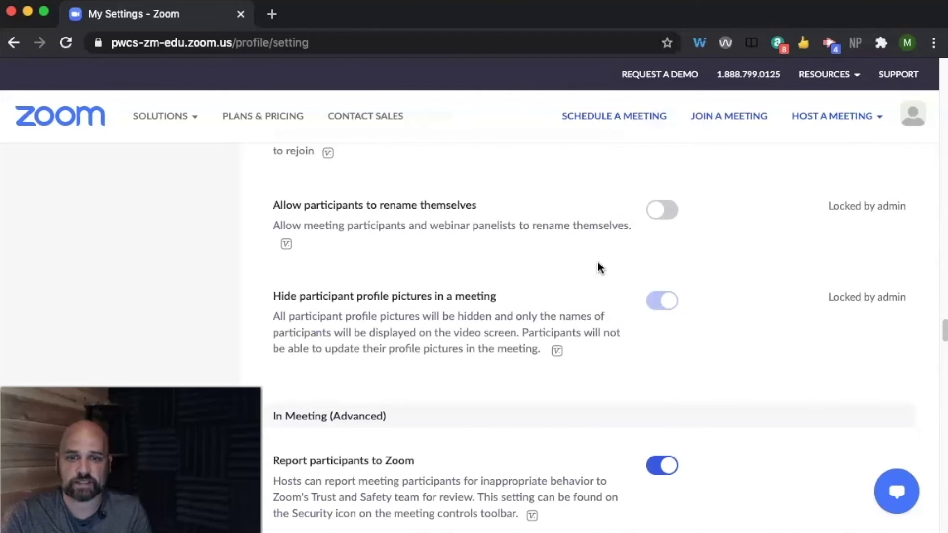
scroll(597, 296, "down", 2)
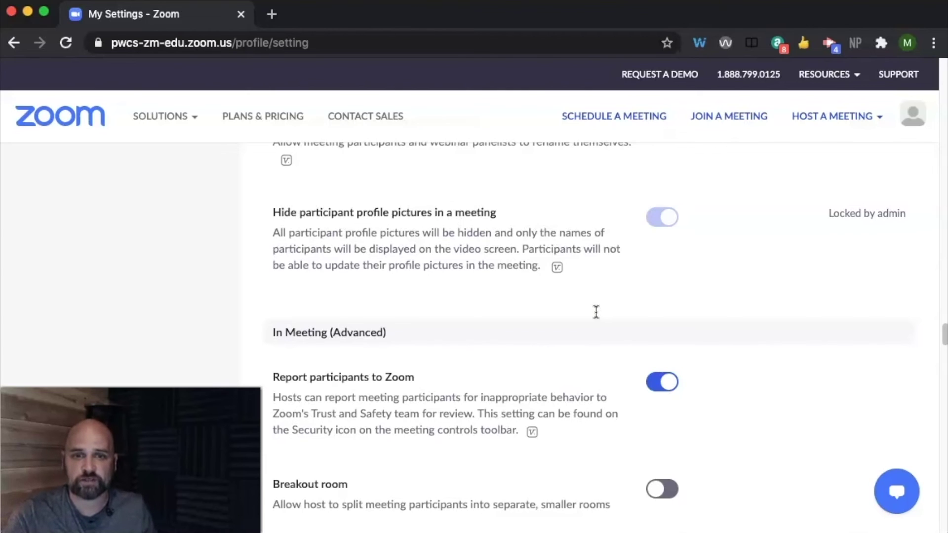
- Examine the advanced in-meeting settings for reporting participants, breakout rooms, remote support and closed captioning
scroll(596, 312, "down", 1)
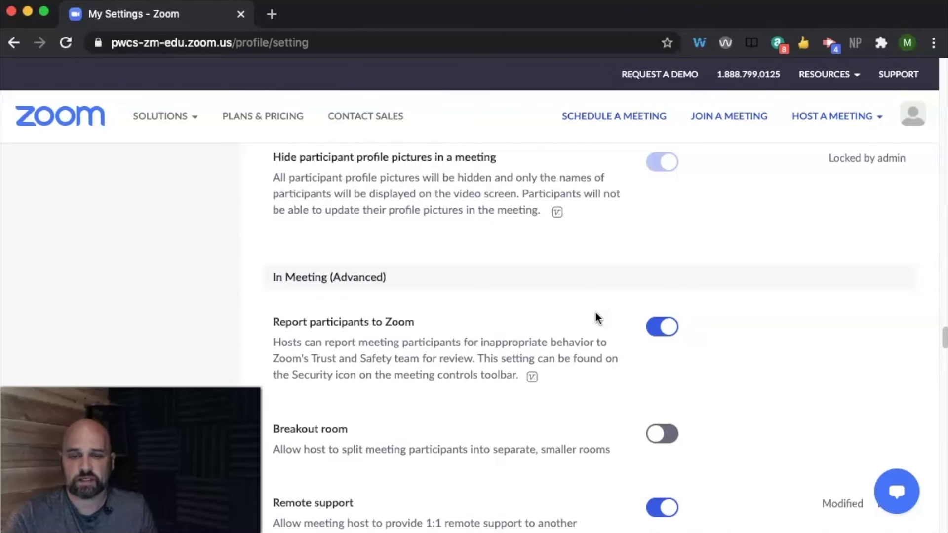
scroll(572, 307, "down", 1)
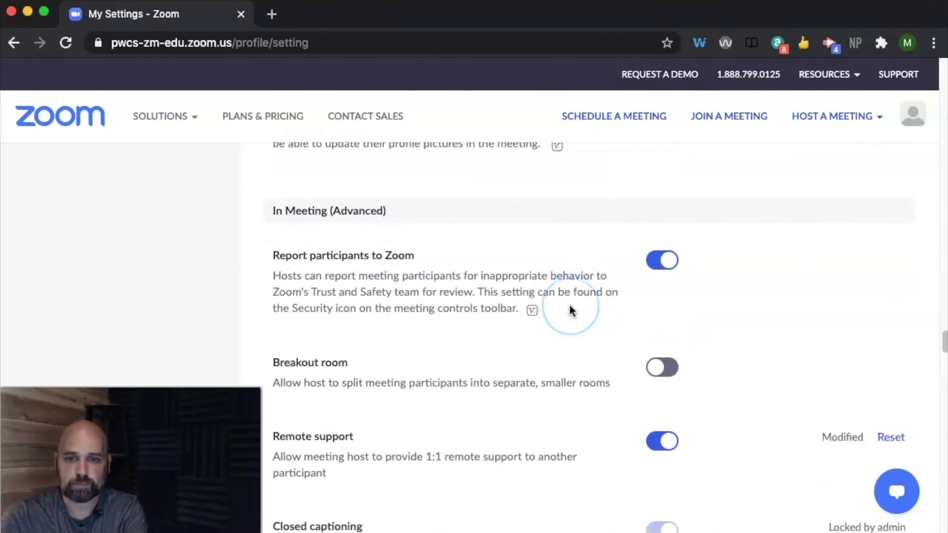
scroll(569, 309, "down", 2)
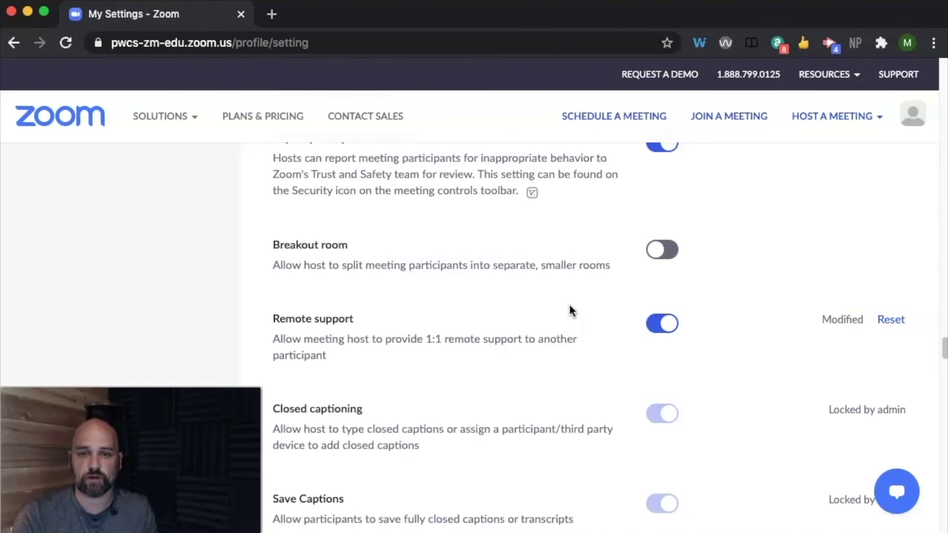
scroll(571, 310, "down", 1)
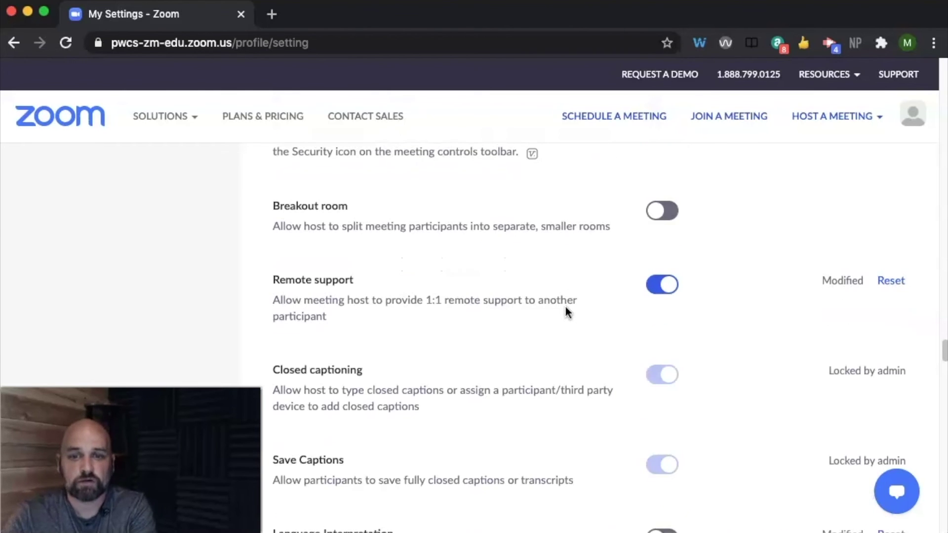
scroll(561, 311, "down", 2)
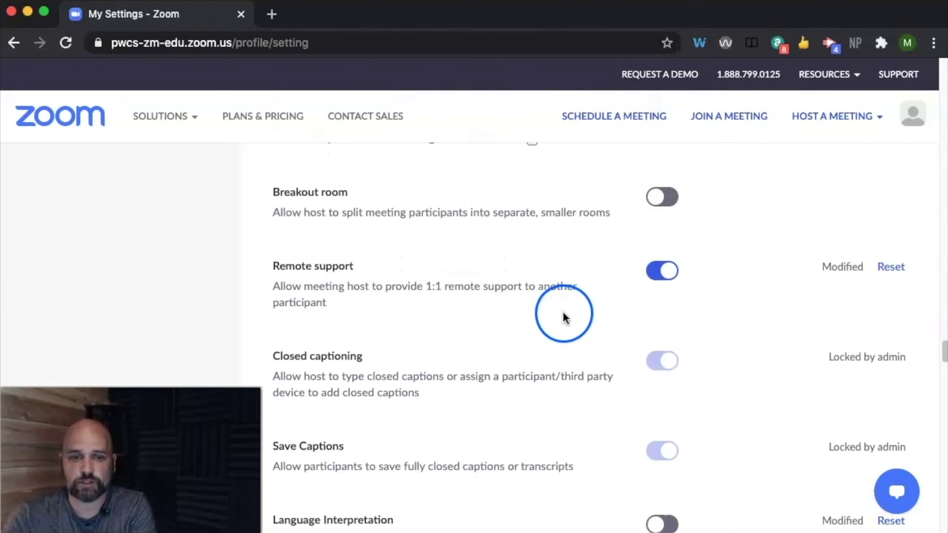
scroll(555, 320, "down", 5)
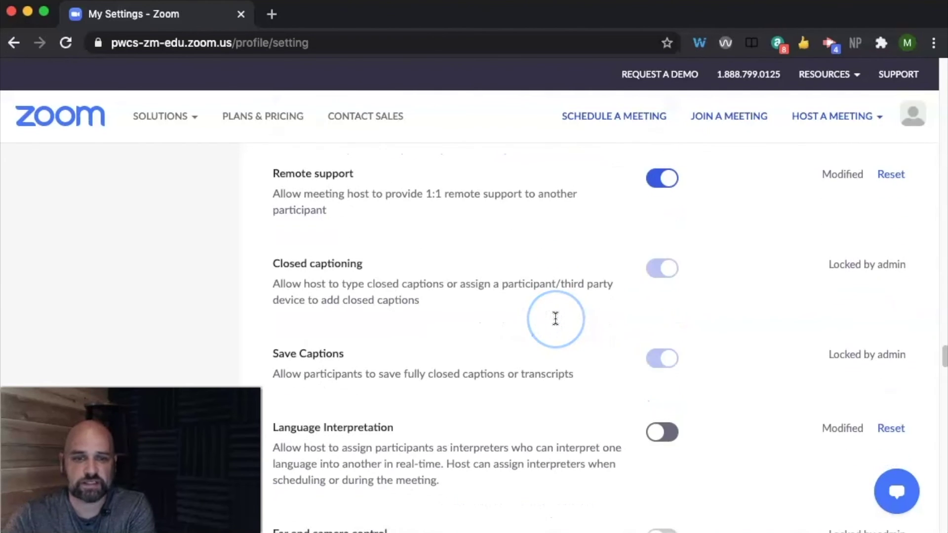
- Review the Language Interpretation, Far end camera control, Virtual background and guest participant identification settings
scroll(555, 319, "down", 2)
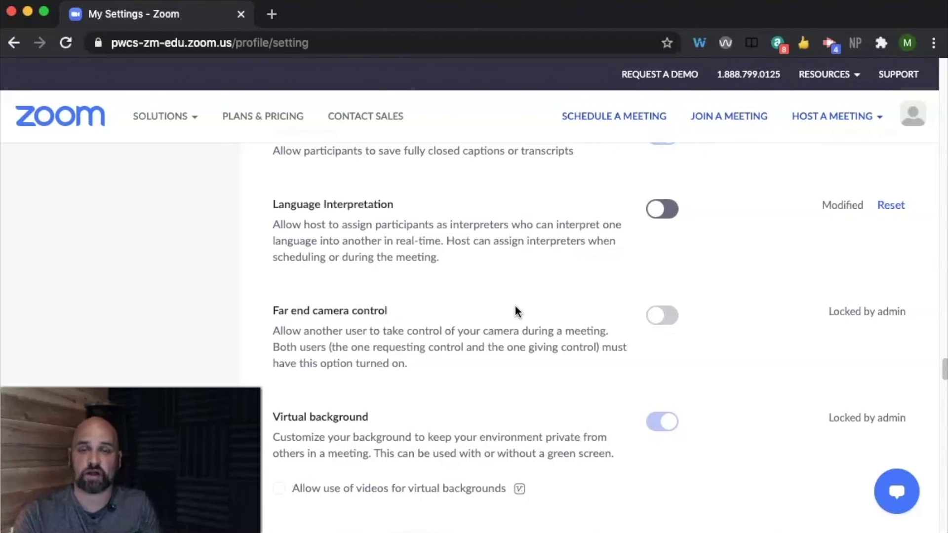
scroll(515, 307, "down", 3)
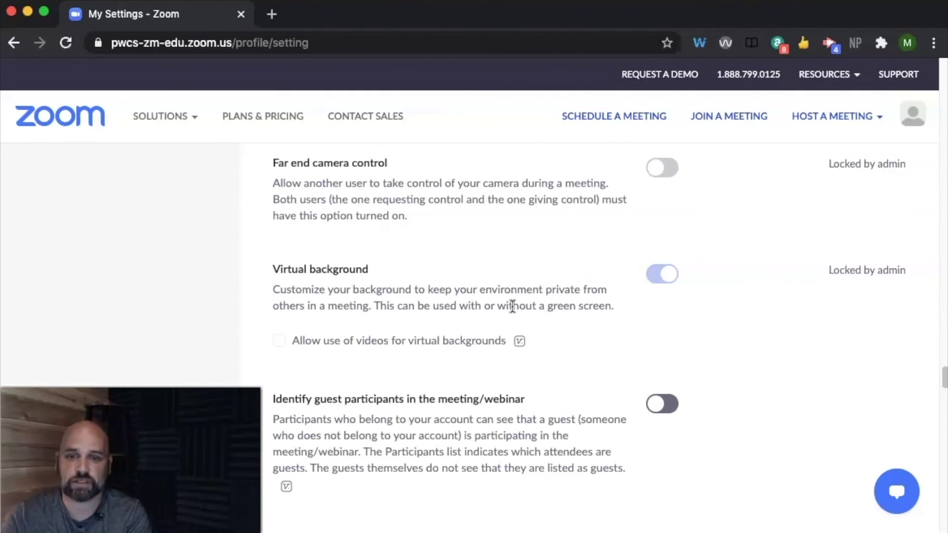
scroll(513, 306, "down", 6)
- Review the chat auto-answer, email invitation, stereo audio and original sound settings
scroll(511, 307, "down", 2)
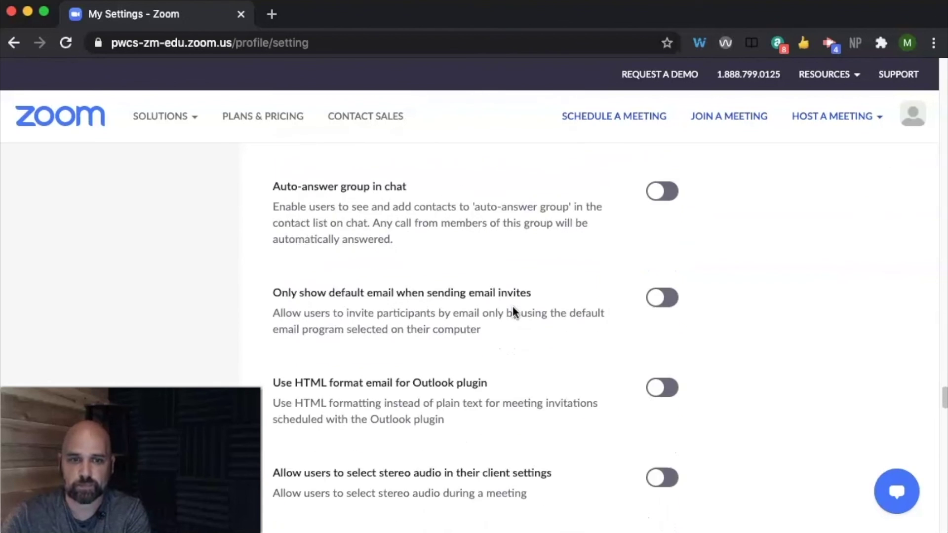
scroll(491, 326, "down", 3)
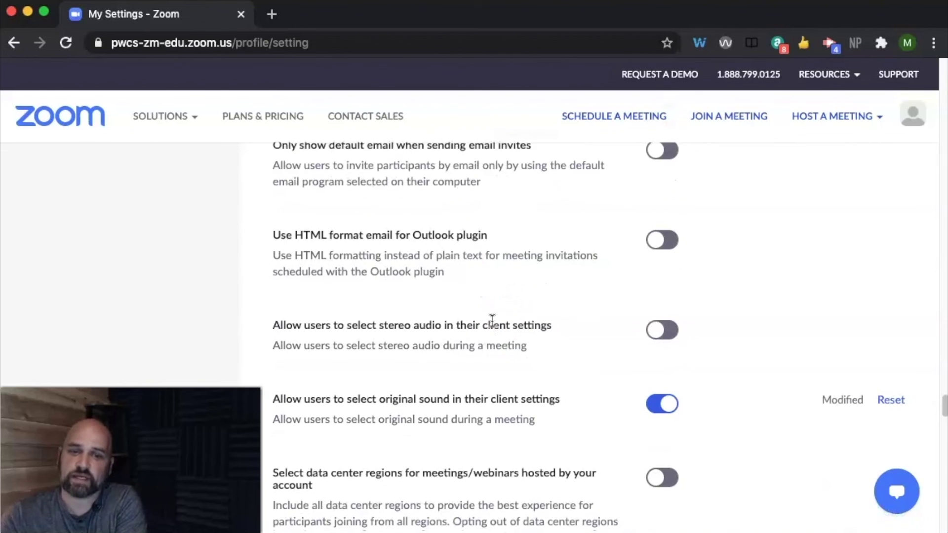
scroll(492, 321, "down", 2)
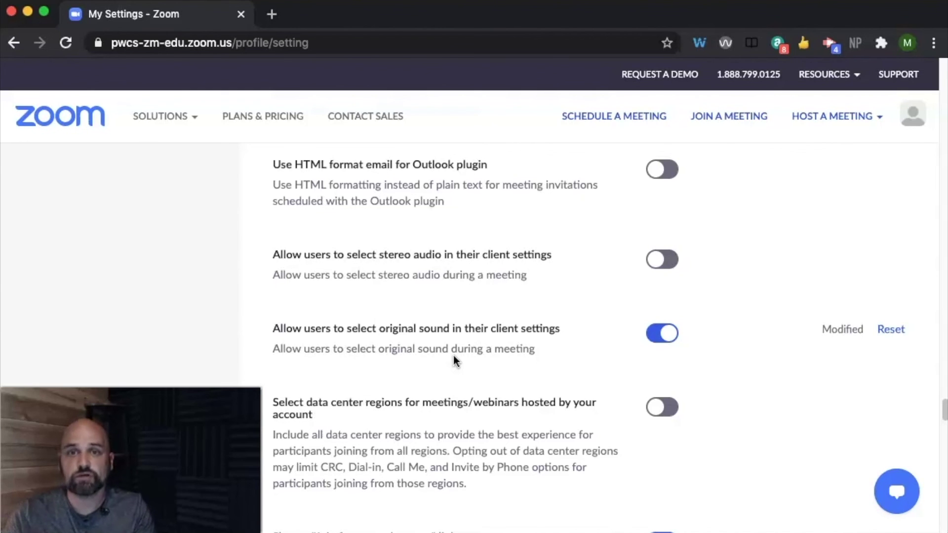
scroll(454, 355, "down", 5)
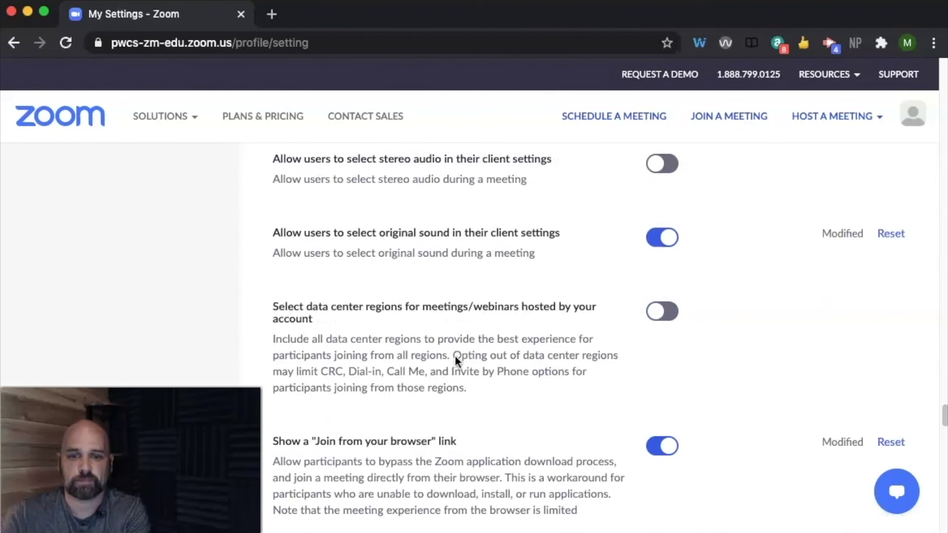
- Examine the data center regions, "Join from your browser" link and live streaming settings
scroll(455, 358, "down", 2)
left_click(454, 360)
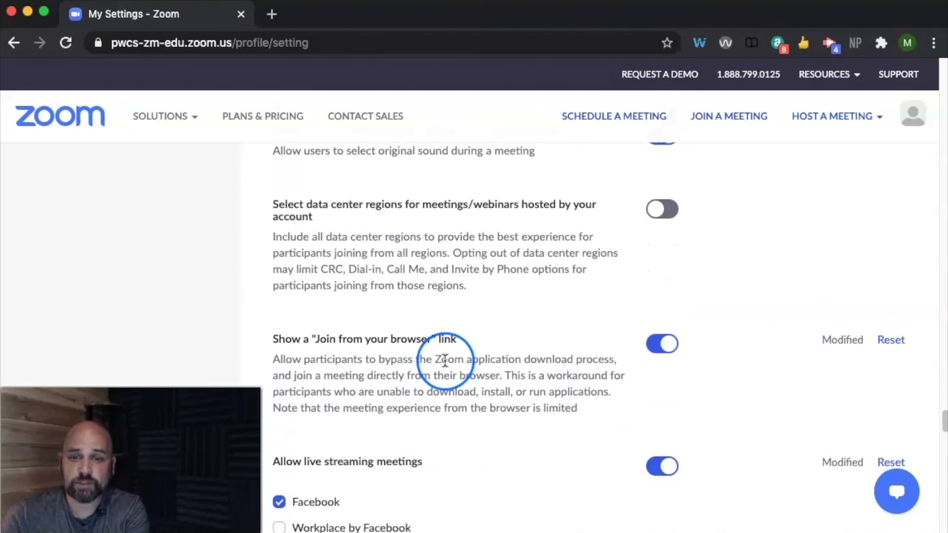
scroll(455, 360, "down", 1)
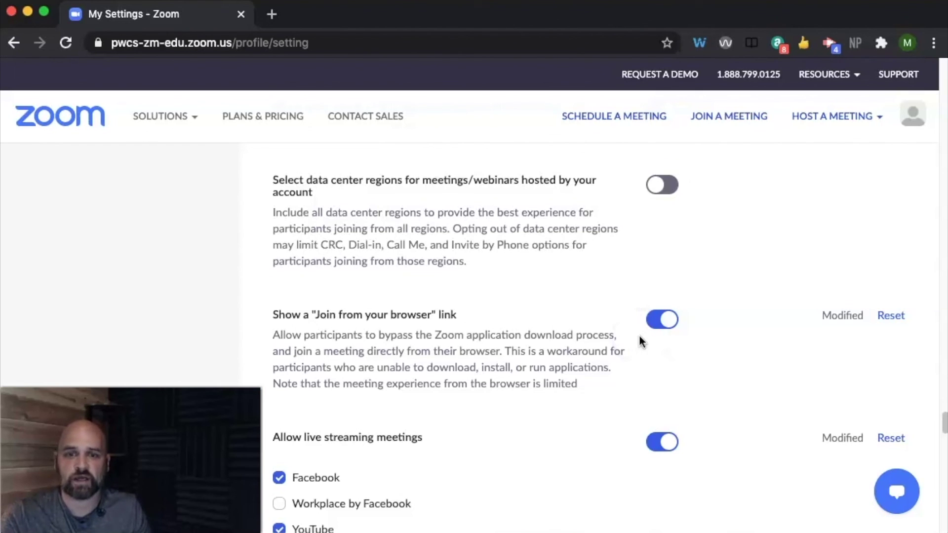
scroll(480, 402, "down", 3)
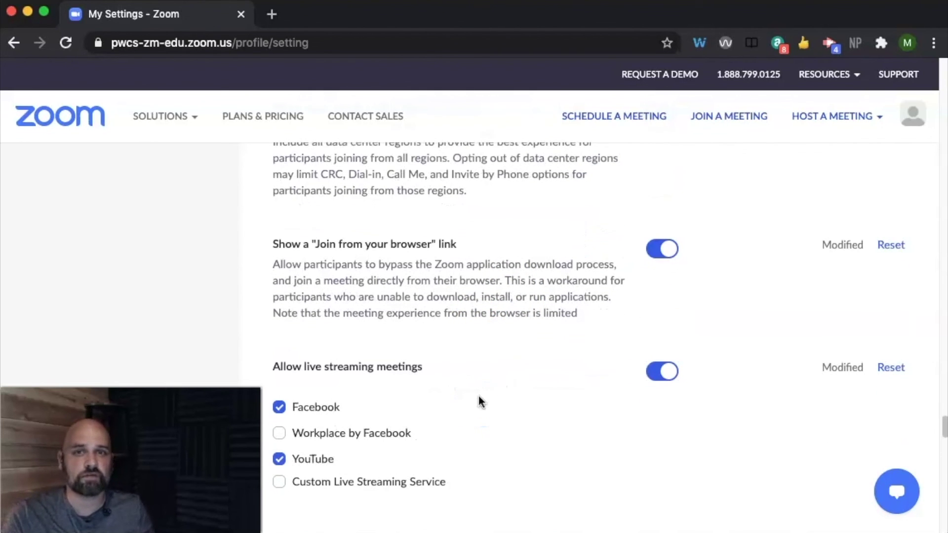
scroll(478, 401, "down", 5)
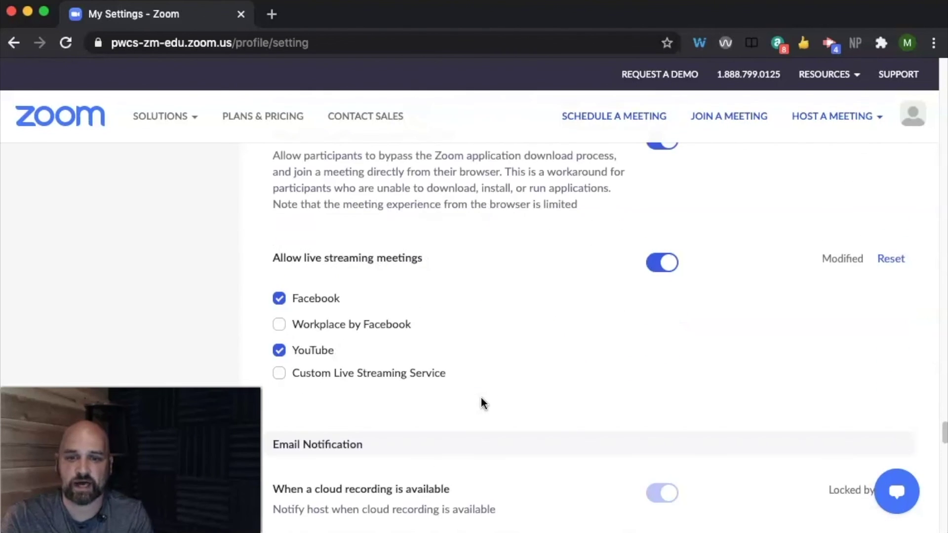
- Review the Email Notification settings for cloud recordings, early attendees, cancelled meetings, alternative hosts and meetings scheduled for a host
scroll(489, 399, "down", 8)
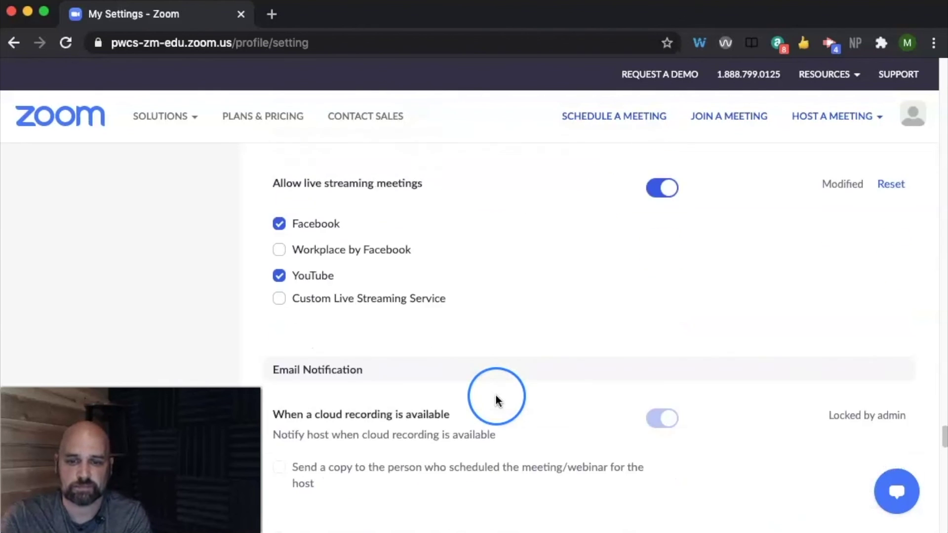
scroll(498, 399, "down", 1)
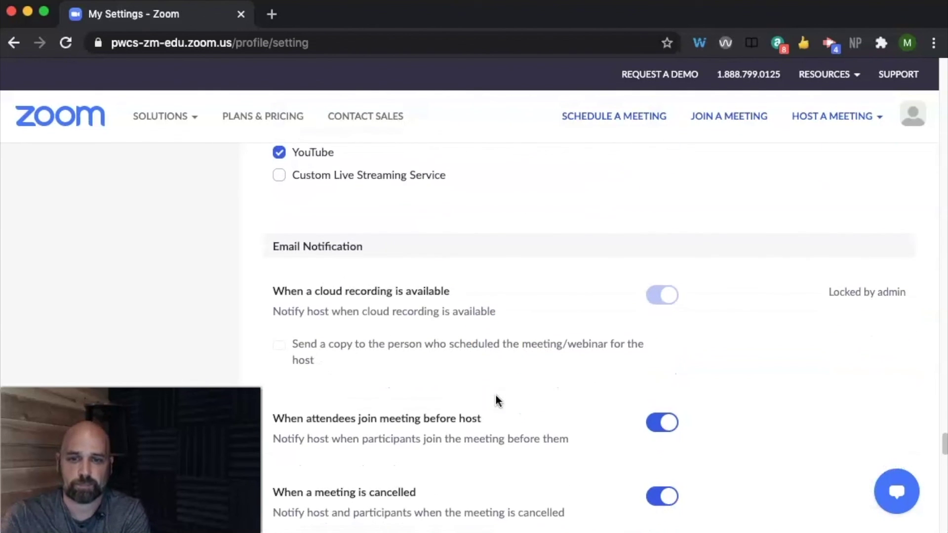
scroll(498, 400, "down", 5)
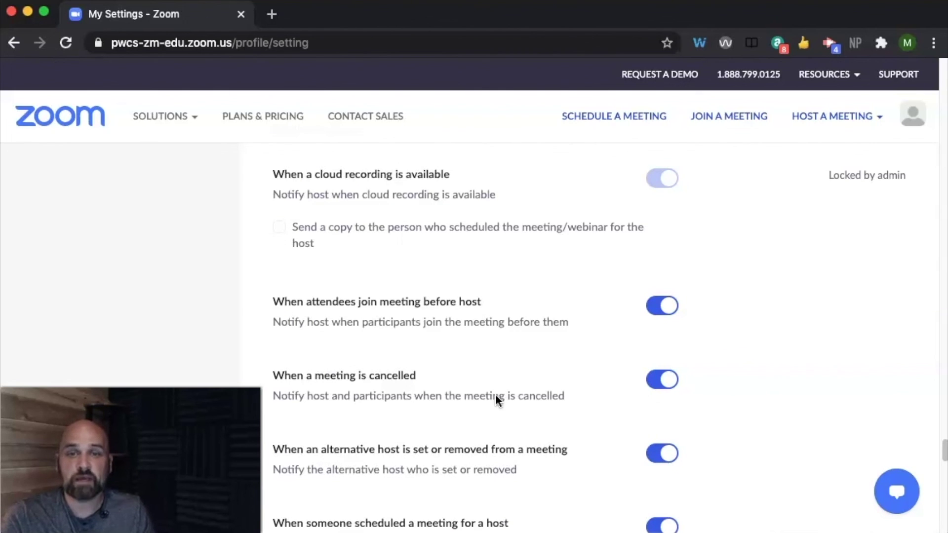
left_click(500, 362)
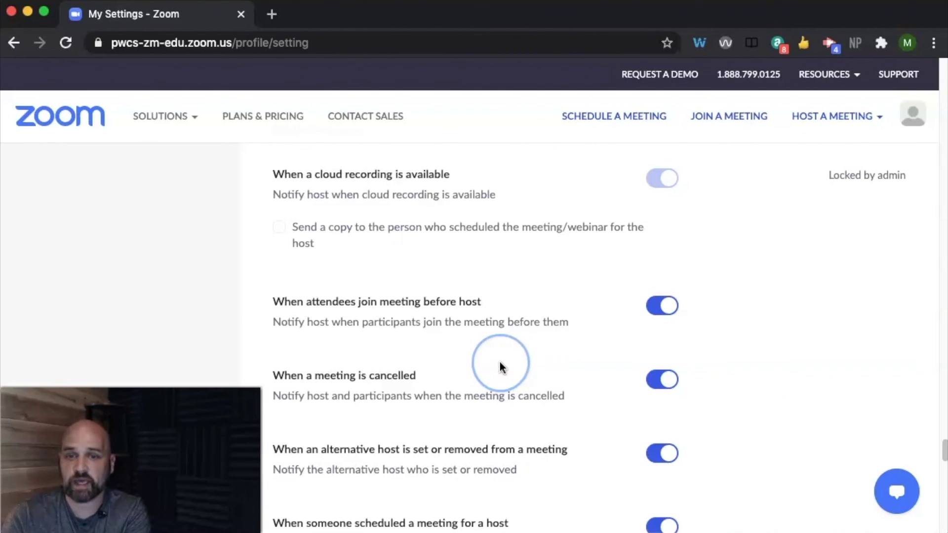
scroll(500, 365, "down", 5)
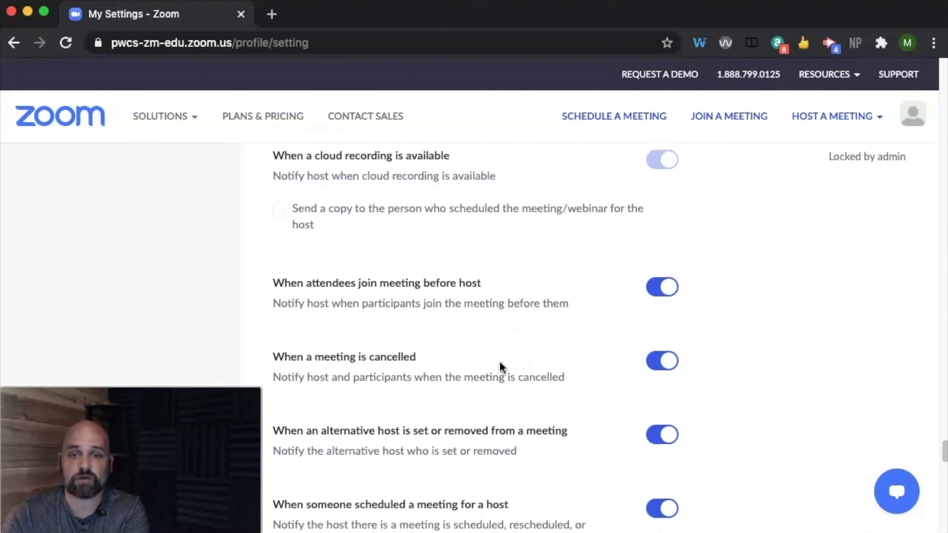
scroll(500, 365, "down", 6)
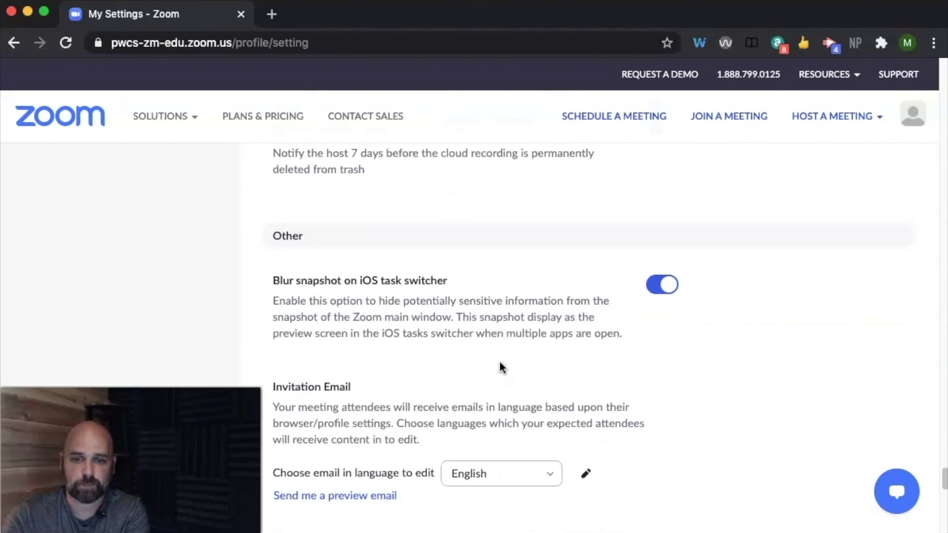
- Review the Other section's iOS snapshot blur, Invitation Email and Schedule Privilege settings, and return to the live streaming settings
scroll(499, 365, "down", 8)
scroll(501, 365, "up", 15)
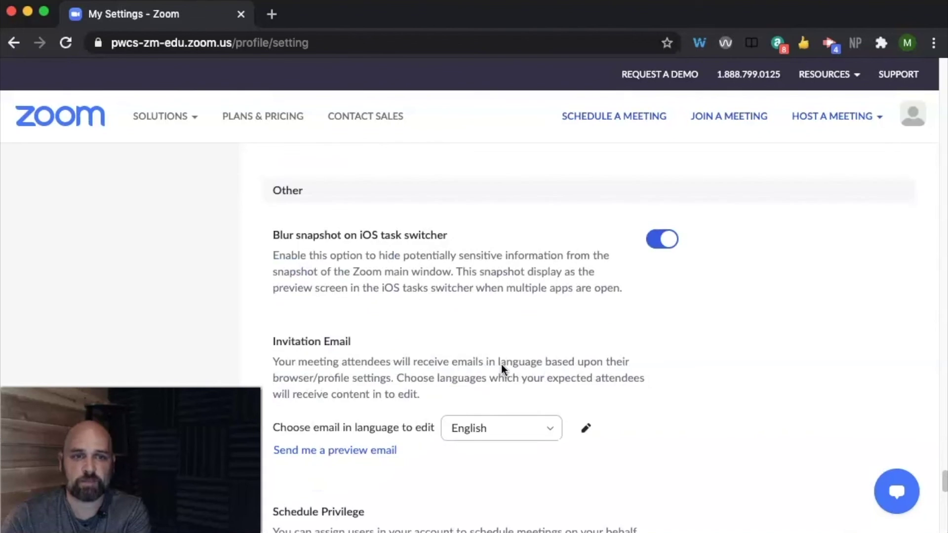
scroll(504, 362, "up", 12)
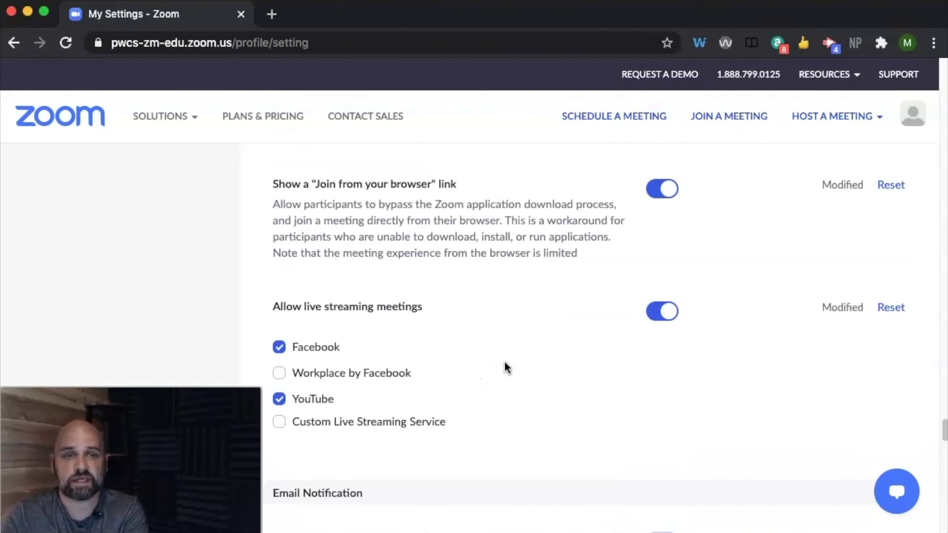